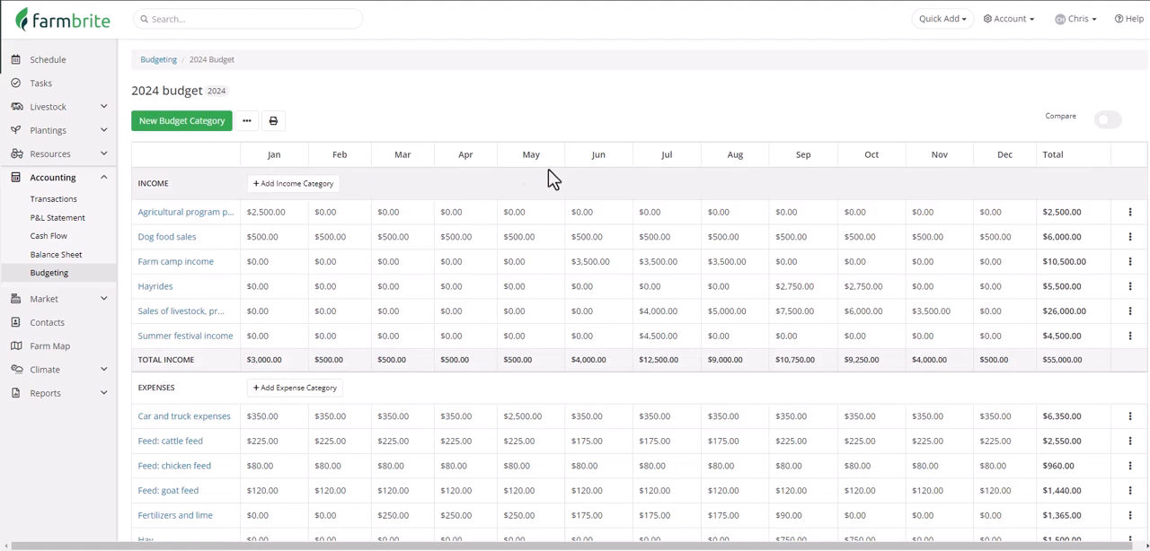
# Step: Turn on the budget comparison and review actual versus budgeted income, expenses and net profit for 2024
pyautogui.click(1117, 127)
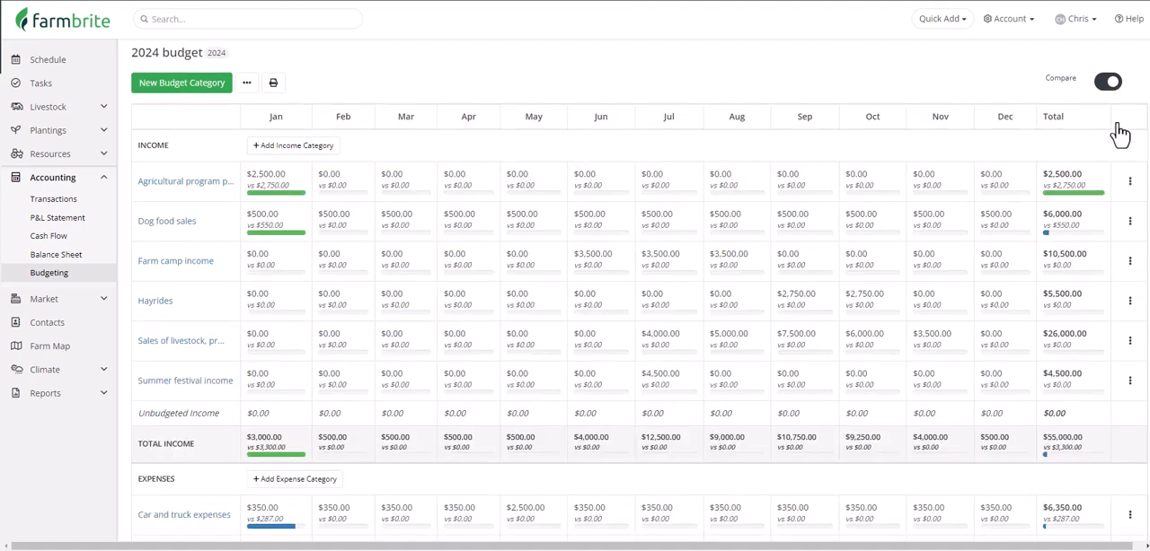
pyautogui.scroll(1, 1106, 159)
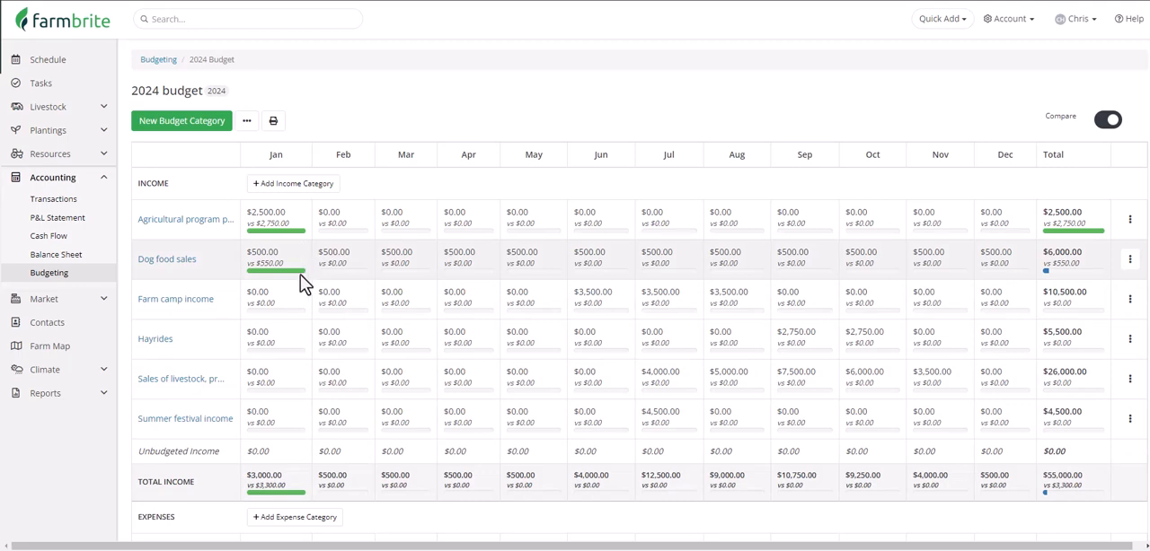
pyautogui.scroll(-4, 300, 275)
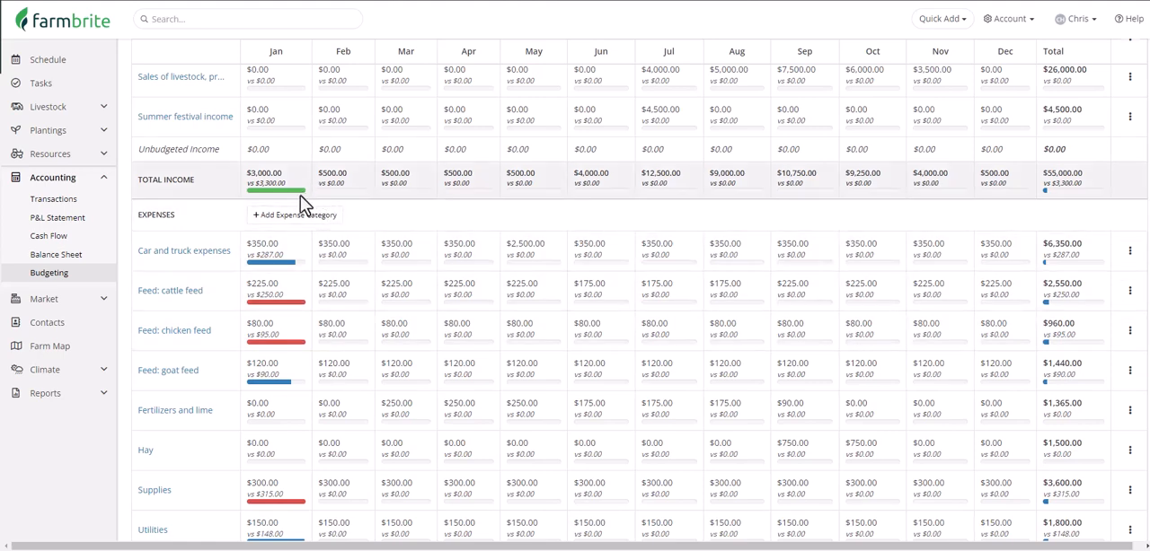
pyautogui.scroll(-3, 300, 194)
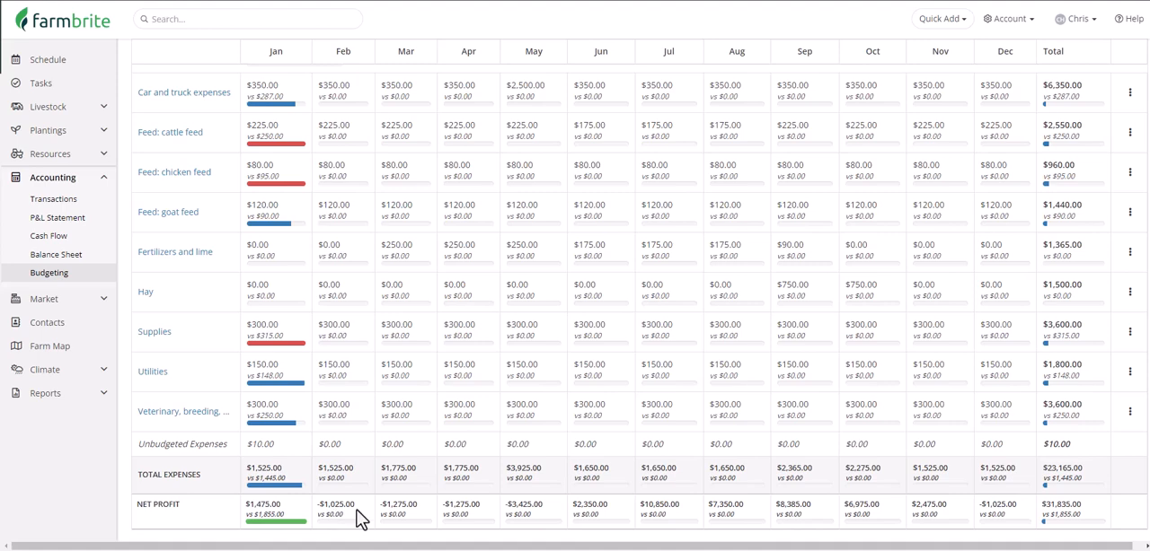
pyautogui.scroll(6, 360, 517)
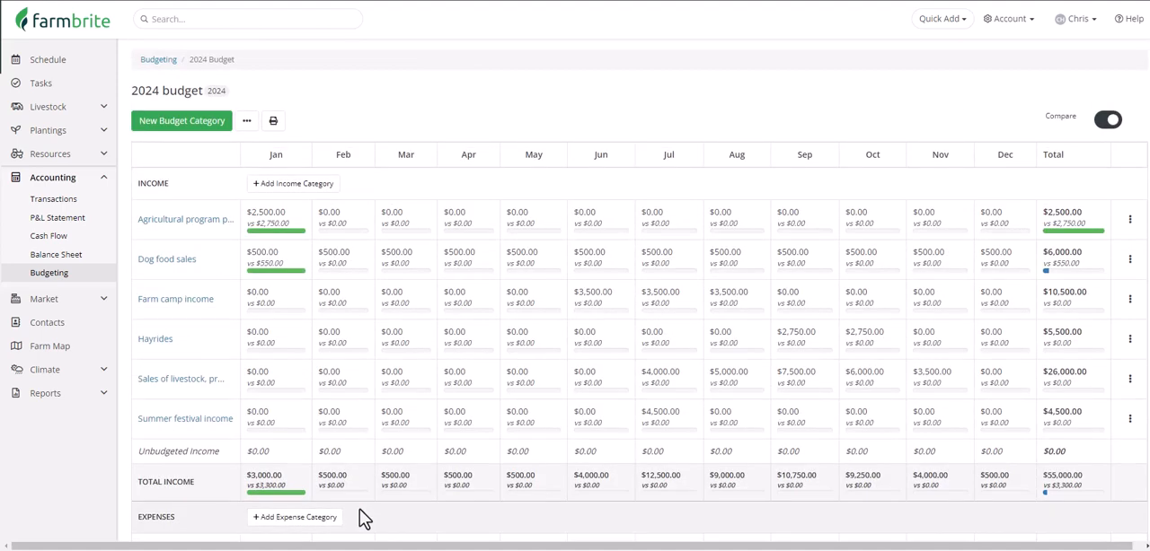
# Step: Create a new budget named 2024 Budget - Best Case for budget year 2024
pyautogui.click(151, 61)
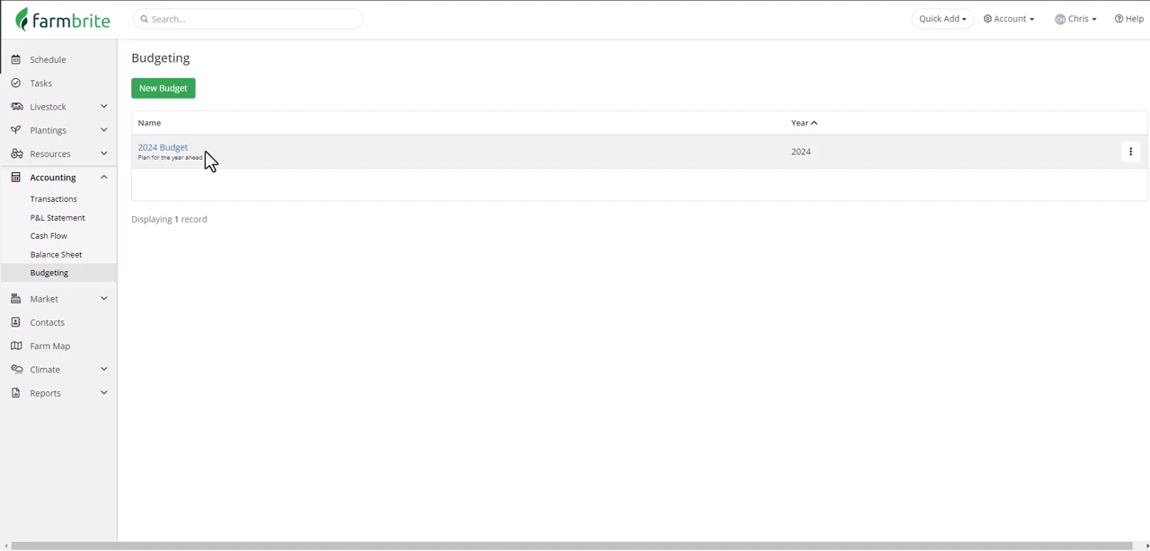
pyautogui.click(187, 96)
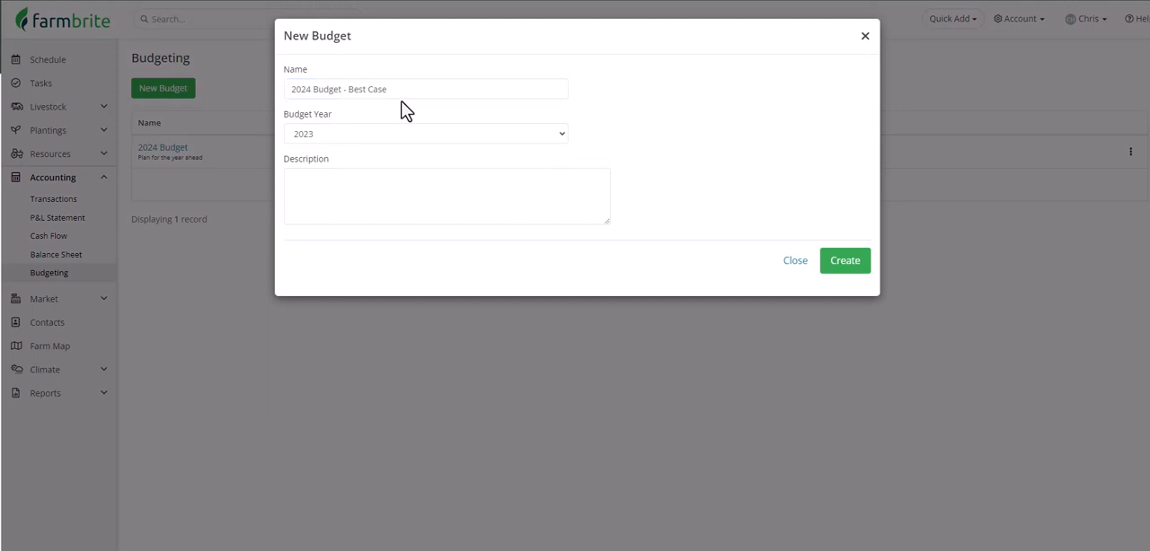
pyautogui.click(396, 131)
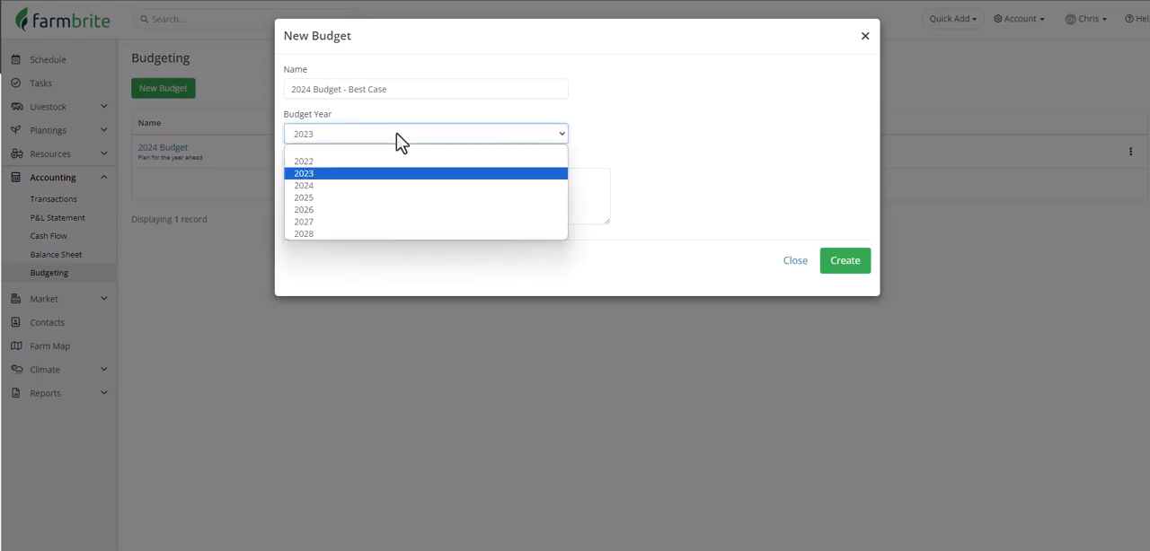
pyautogui.click(396, 187)
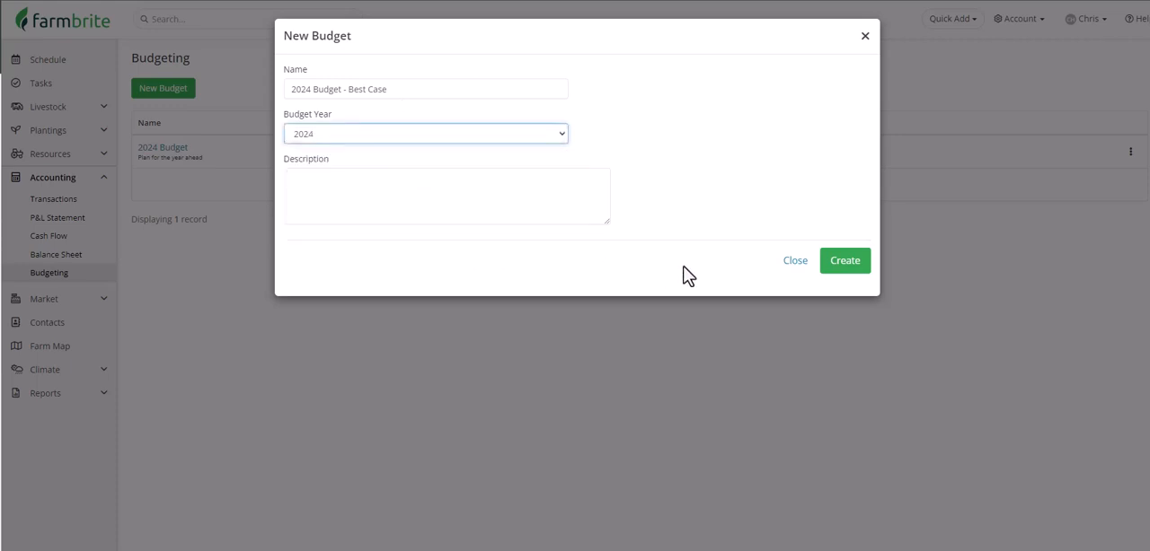
pyautogui.click(830, 266)
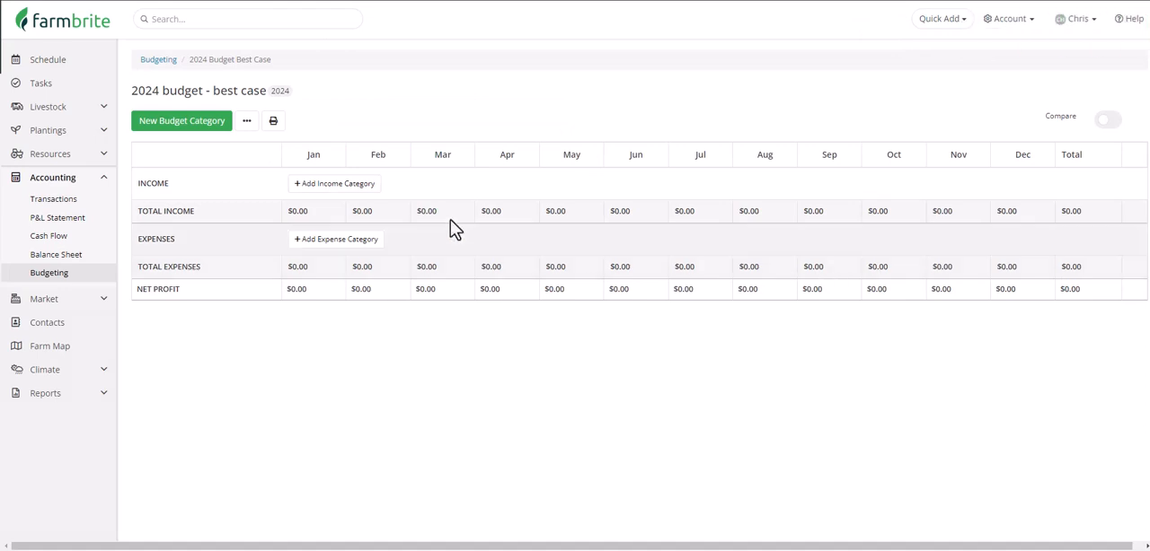
# Step: Add a Feed: Cattle feed expense of $450 monthly, except $350 for May to August noted Grazing and $400 for September noted Partial Grazing
pyautogui.click(221, 131)
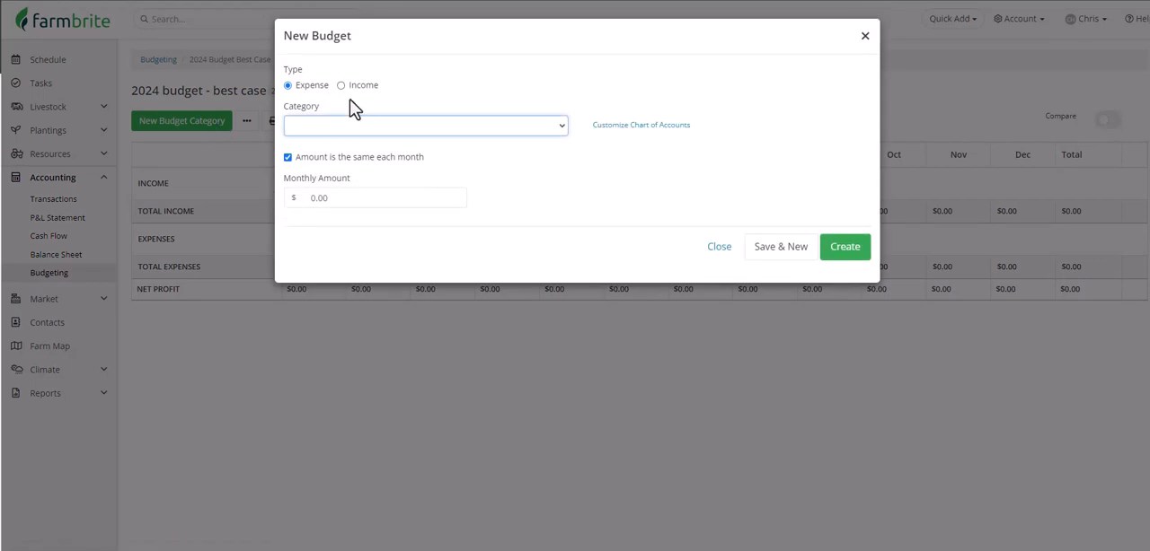
pyautogui.click(377, 132)
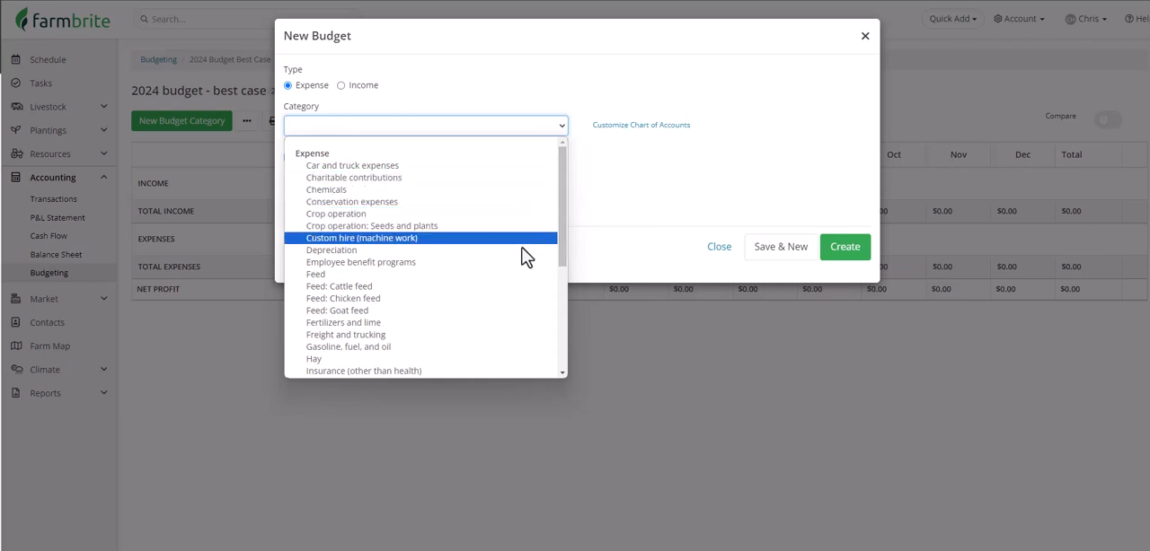
pyautogui.click(512, 286)
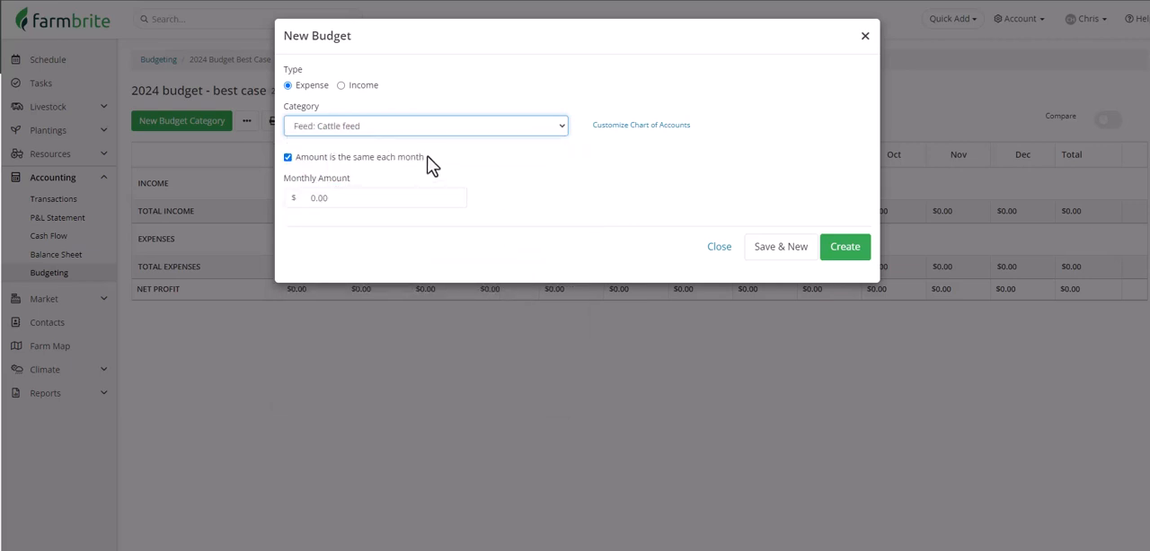
pyautogui.click(290, 159)
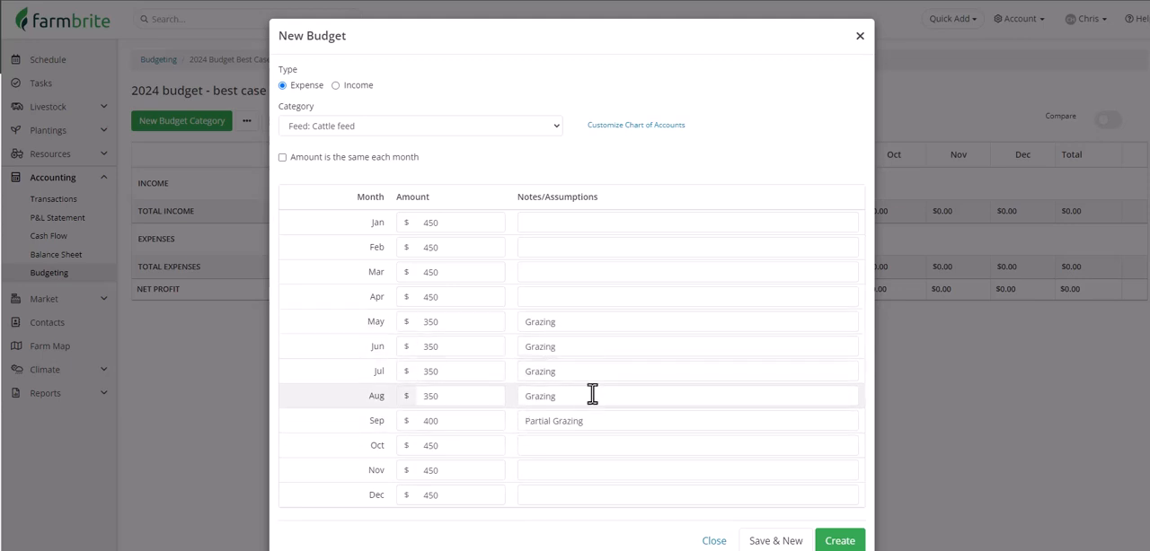
pyautogui.click(841, 542)
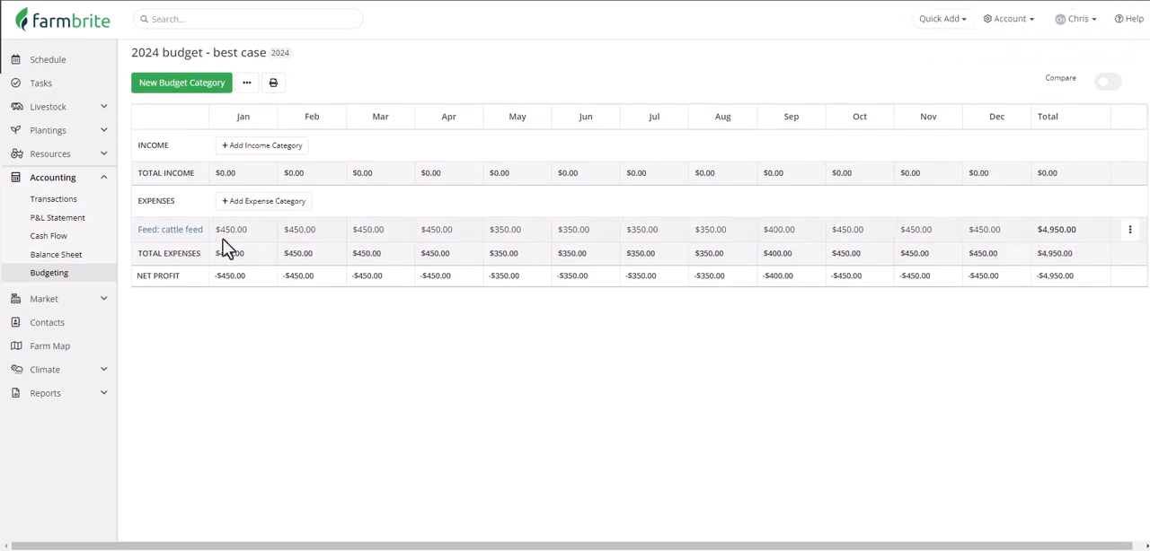
# Step: Add a Dog food sales income category with the same amount of $600 each month
pyautogui.click(212, 86)
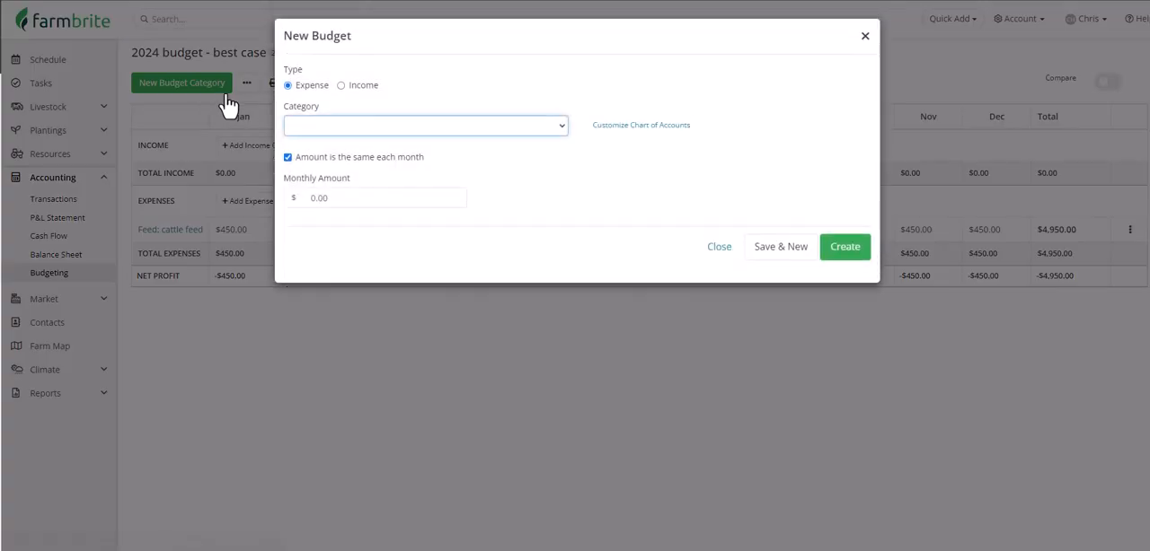
pyautogui.click(342, 85)
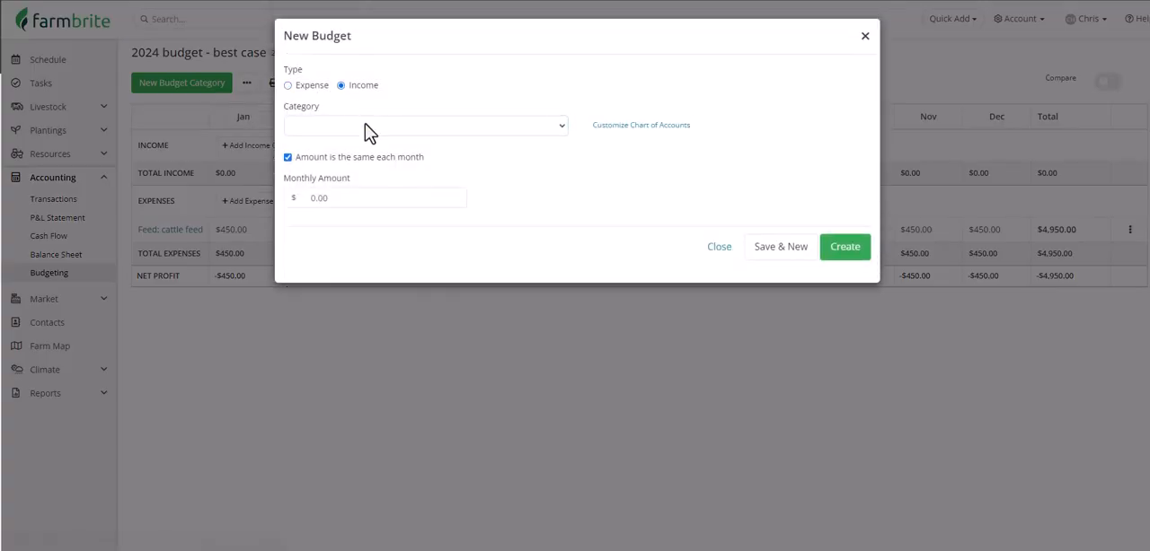
pyautogui.click(365, 125)
pyautogui.click(396, 250)
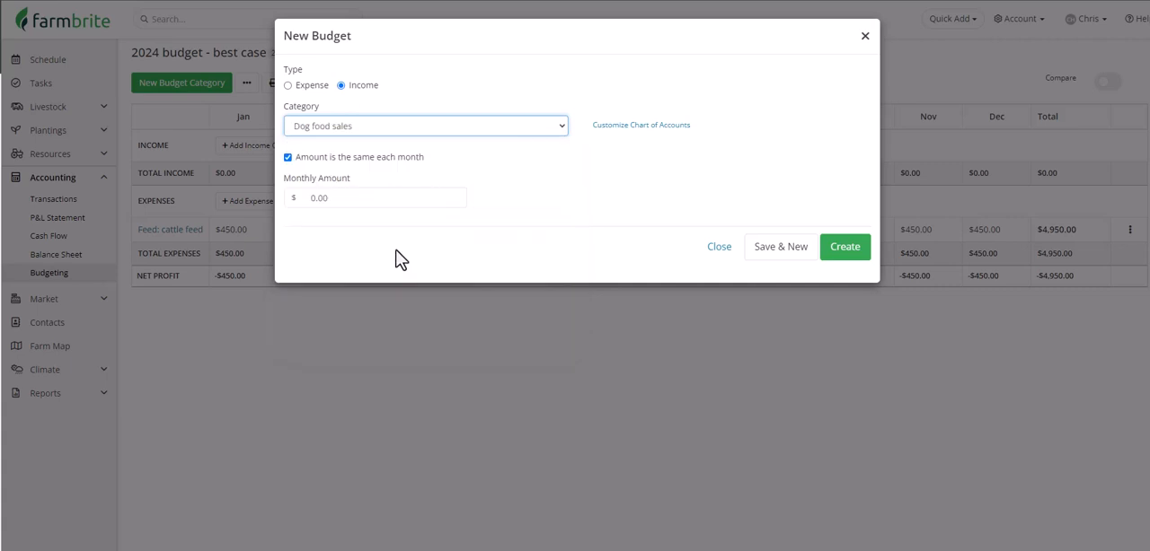
pyautogui.click(373, 200)
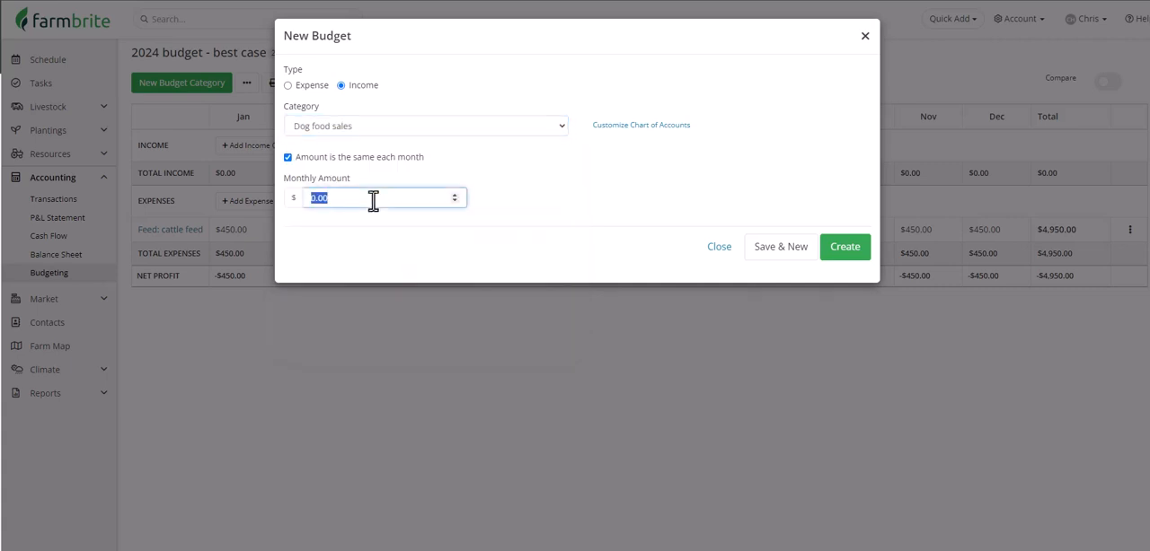
pyautogui.write('600')
pyautogui.click(839, 247)
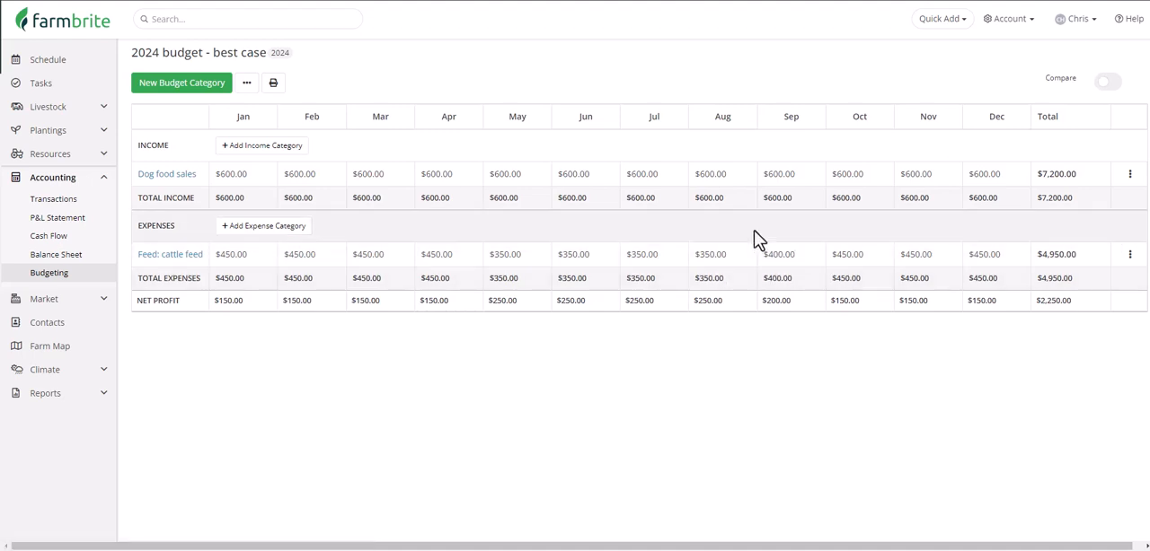
# Step: Switch the Dog food sales income category from one fixed amount to individual monthly amounts and save the update
pyautogui.click(1129, 176)
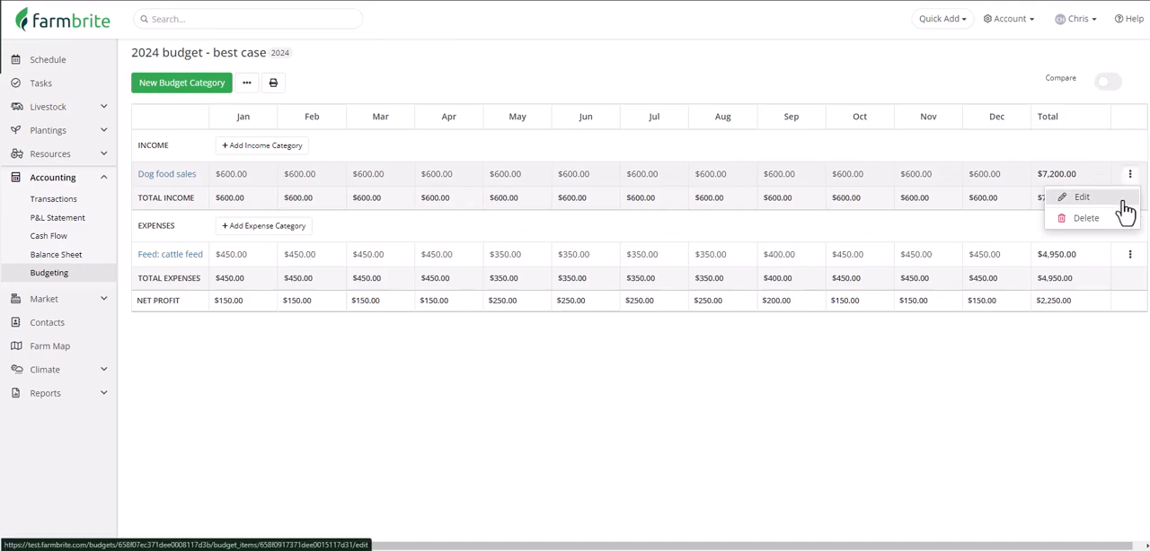
pyautogui.click(1123, 205)
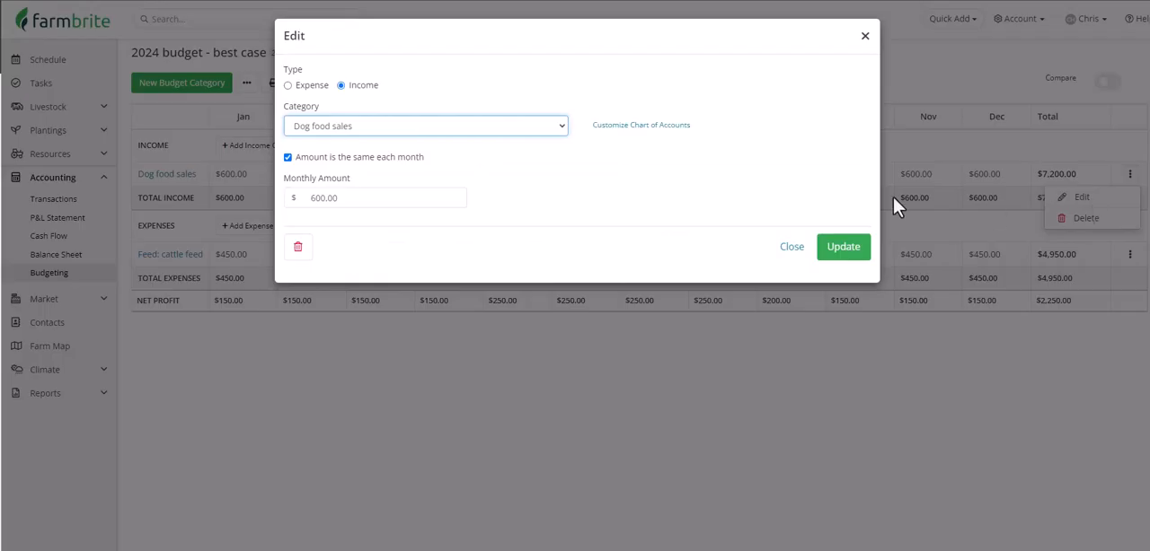
pyautogui.click(358, 168)
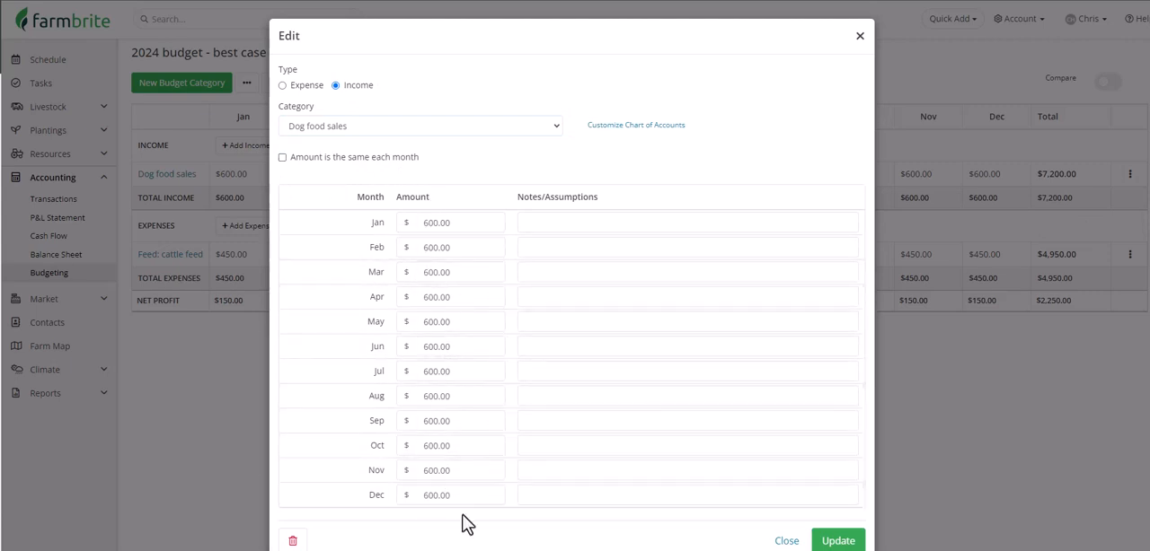
pyautogui.scroll(-1, 461, 526)
pyautogui.click(835, 503)
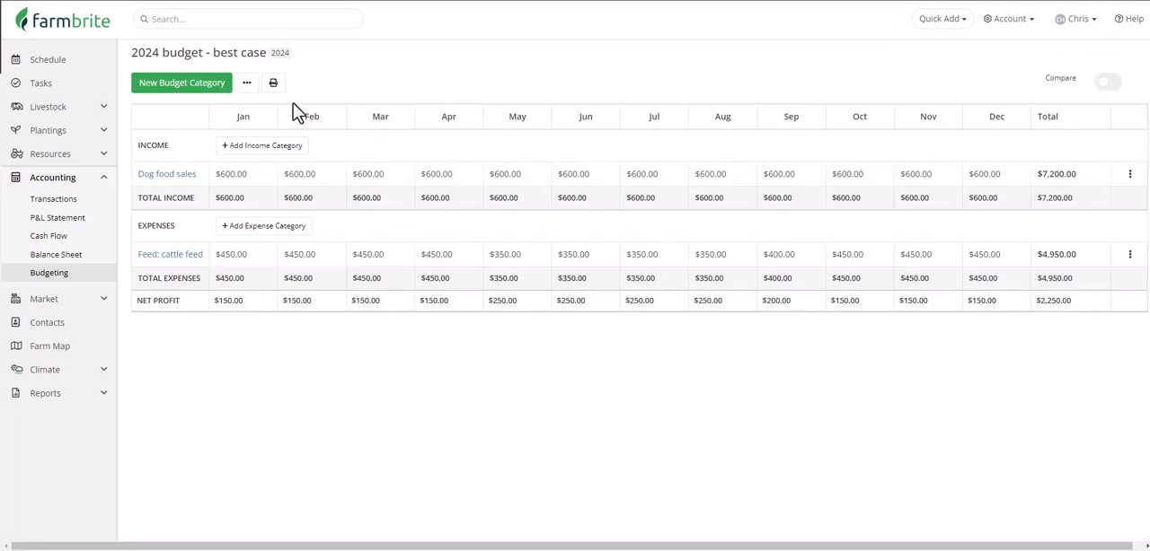
pyautogui.click(246, 86)
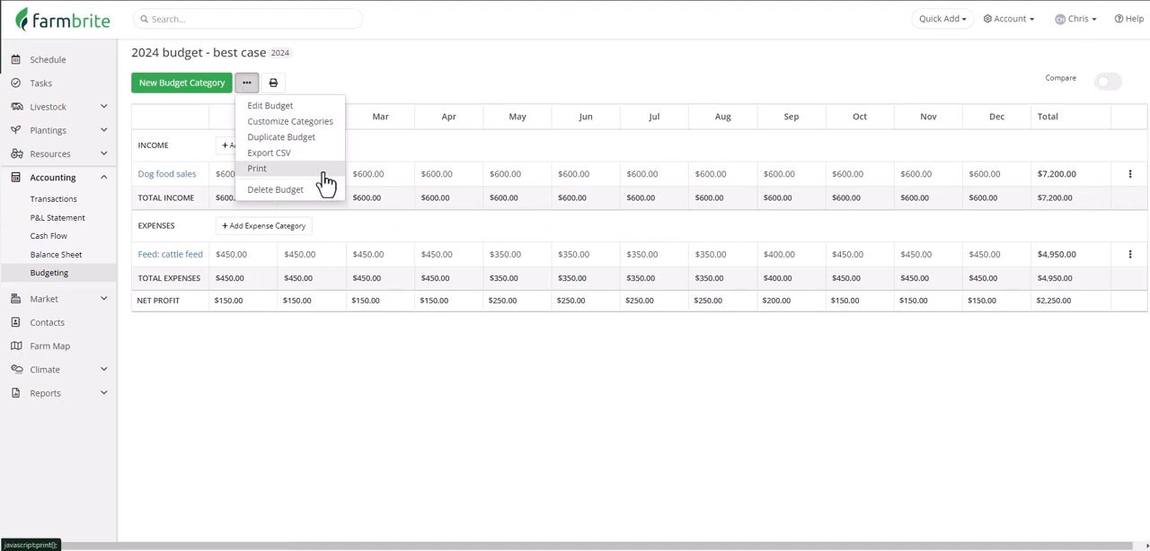
pyautogui.click(436, 356)
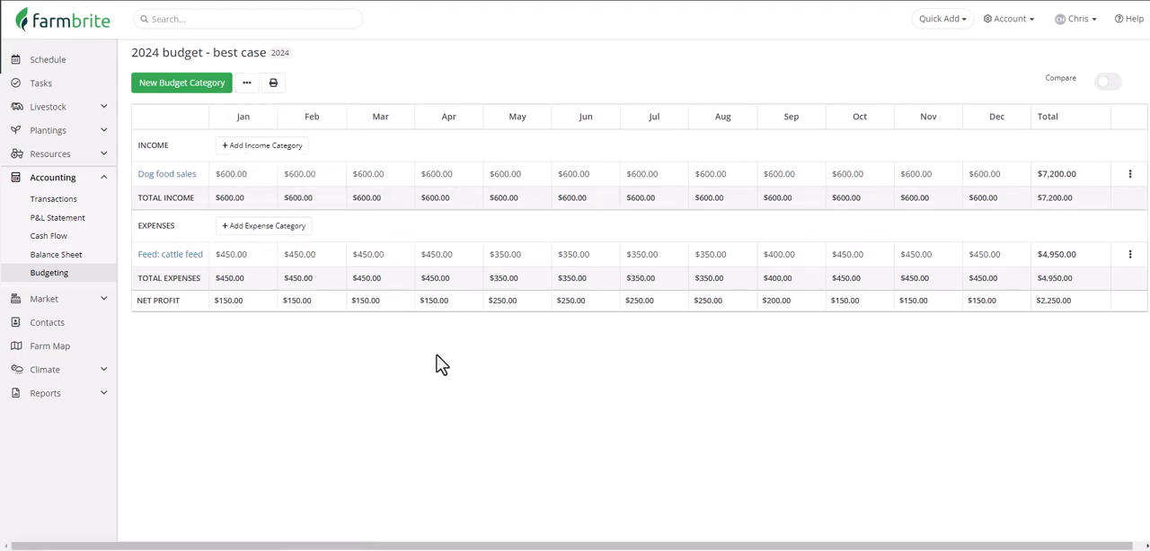
# Step: Open the feeding records of the Goats livestock group
pyautogui.click(104, 108)
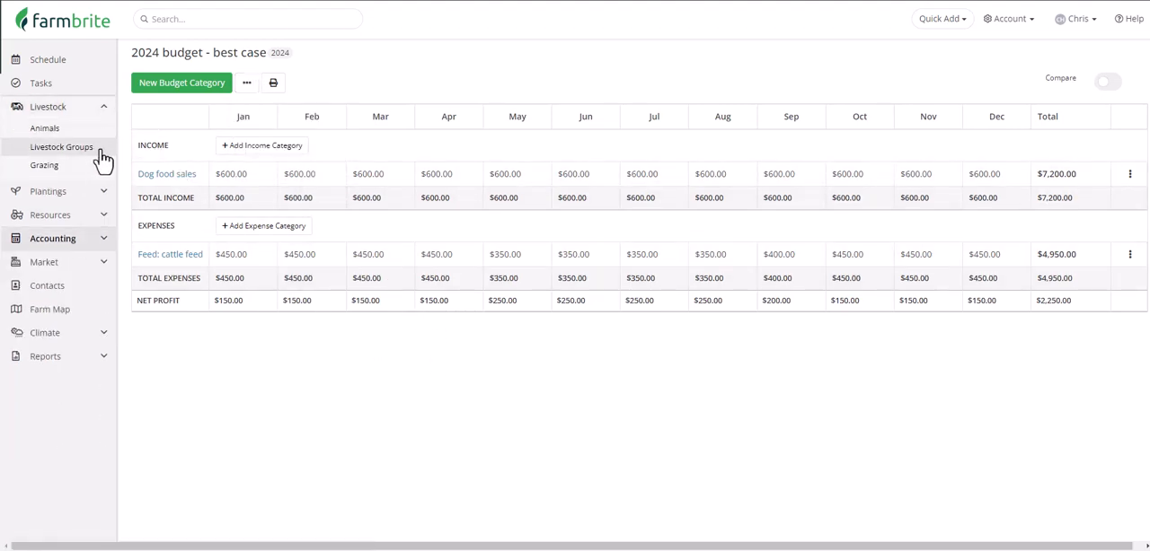
pyautogui.click(101, 153)
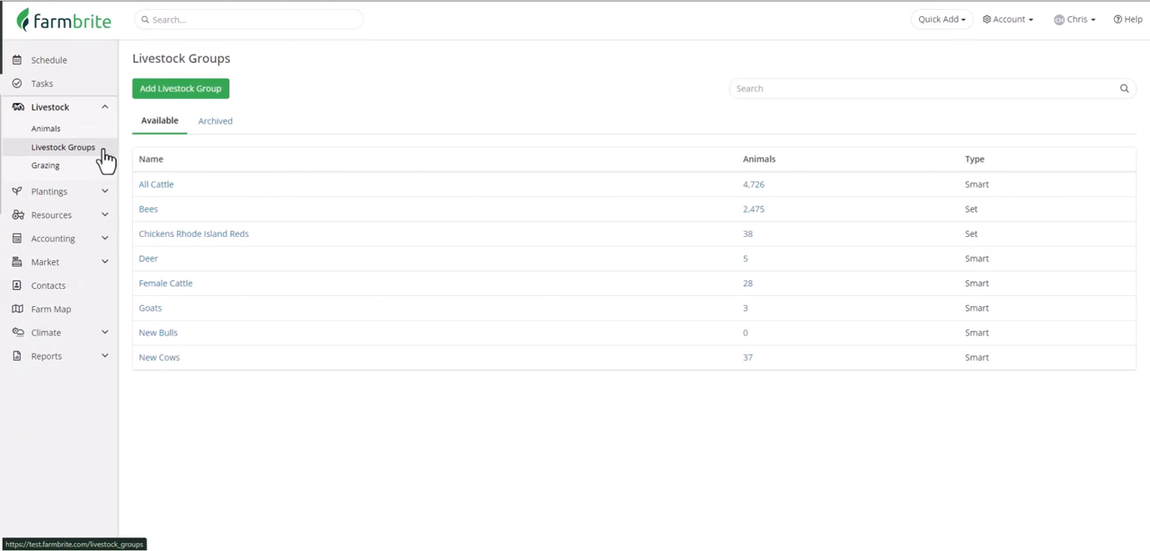
pyautogui.click(149, 313)
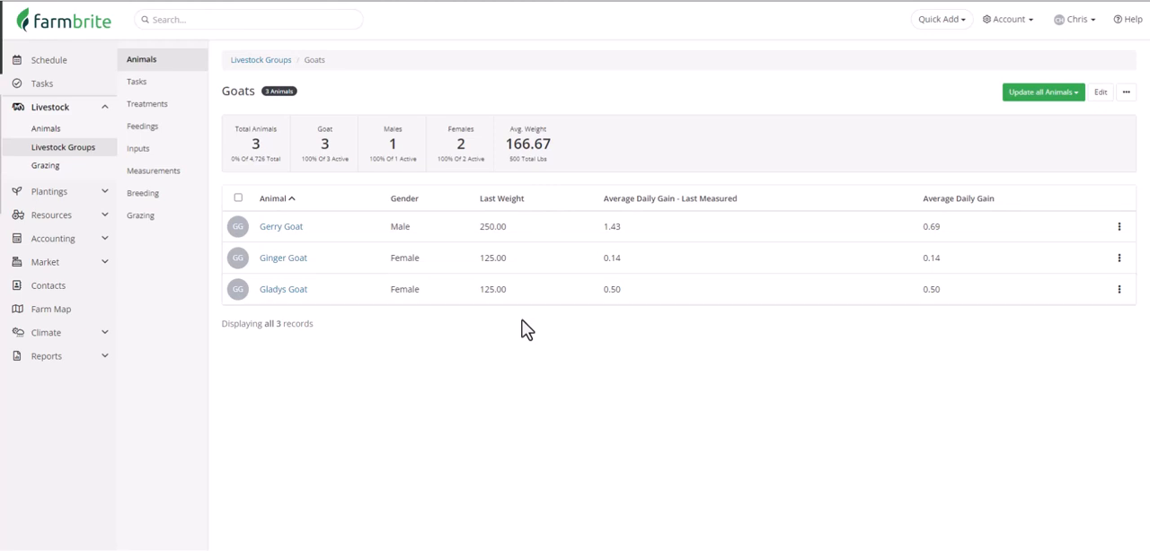
pyautogui.click(177, 128)
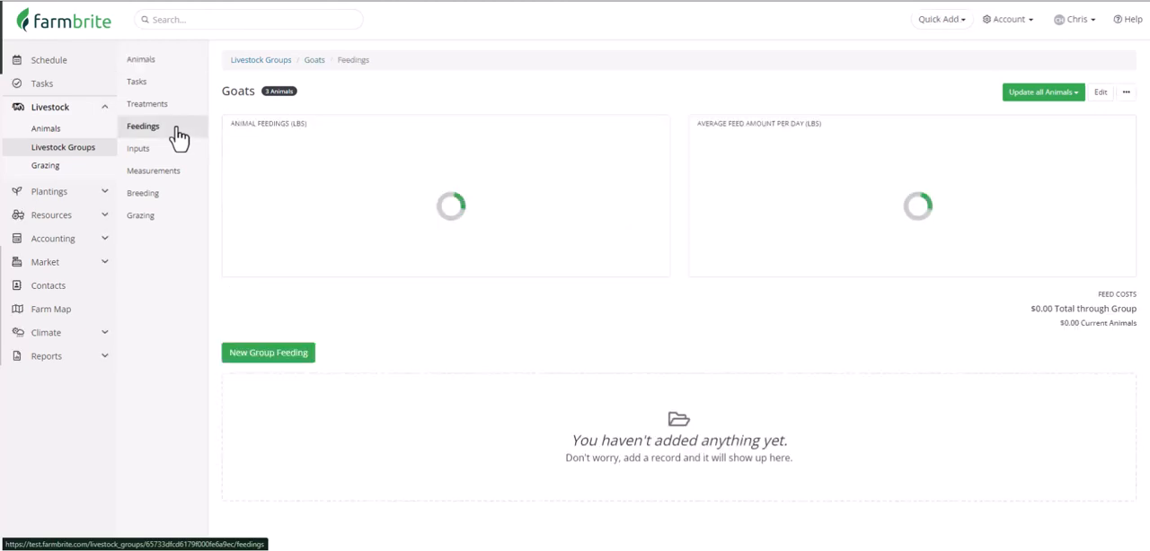
# Step: Record a group feeding of 10 pounds of Goat Feed from Central Warehouse, with feed details Goat Food, distributed by animal weight
pyautogui.click(272, 356)
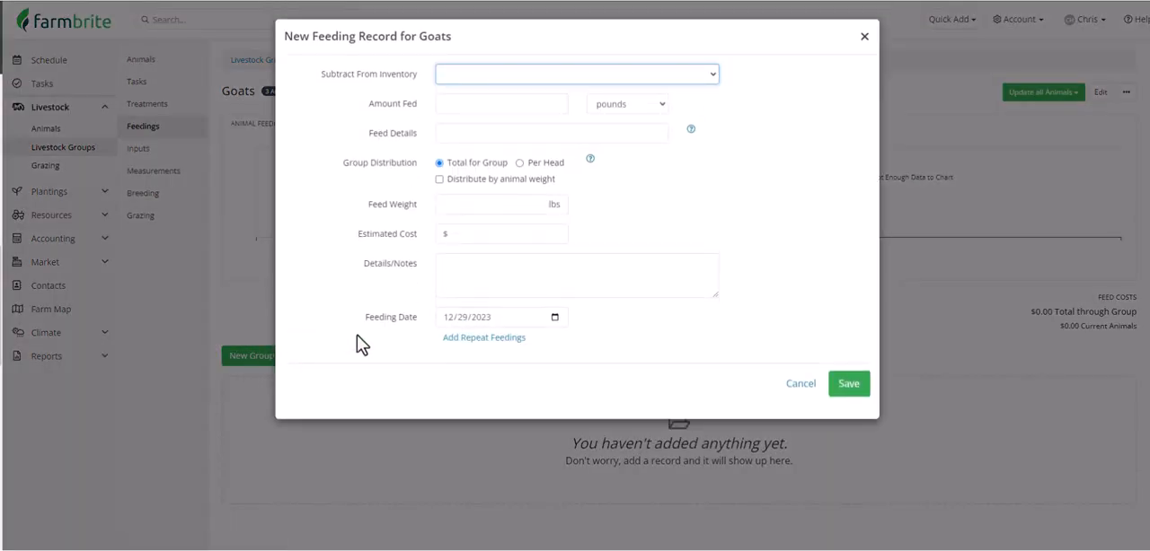
pyautogui.click(534, 76)
pyautogui.scroll(-3, 551, 192)
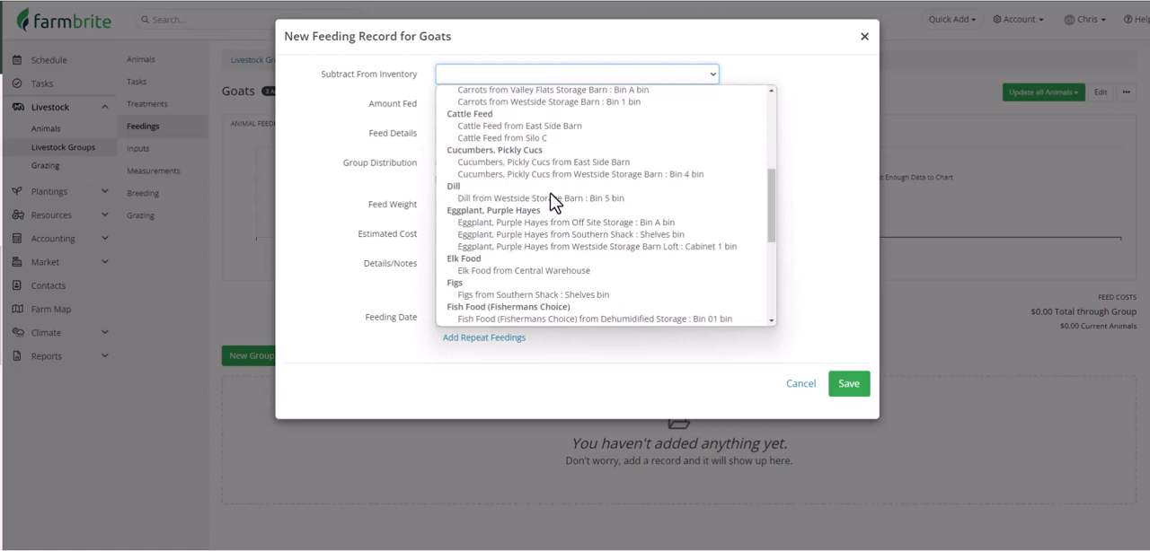
pyautogui.scroll(-2, 550, 198)
pyautogui.click(544, 246)
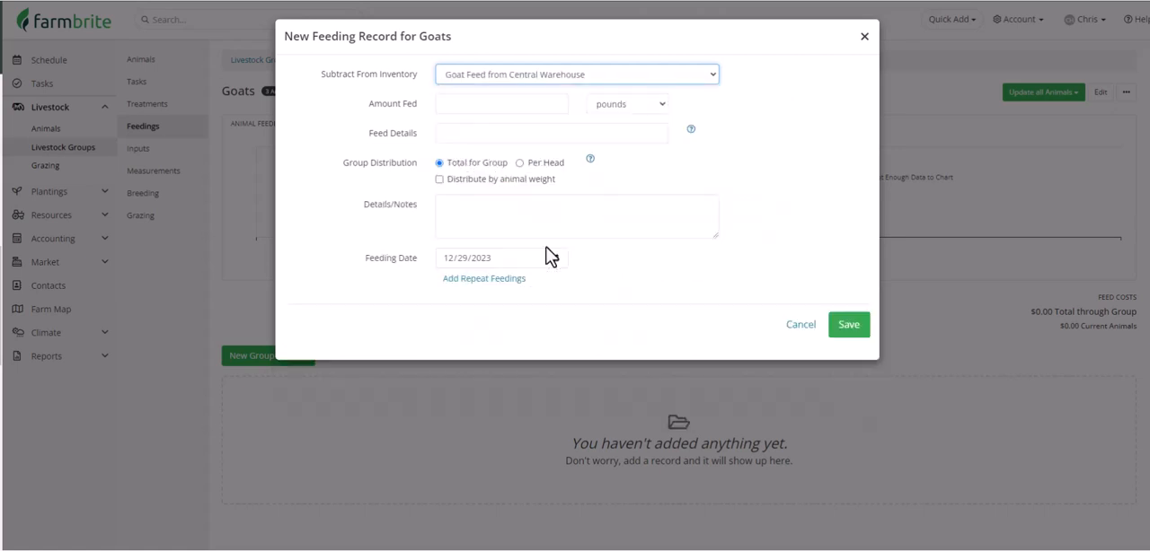
pyautogui.click(517, 105)
pyautogui.write('10')
pyautogui.click(514, 138)
pyautogui.write('Goat Food')
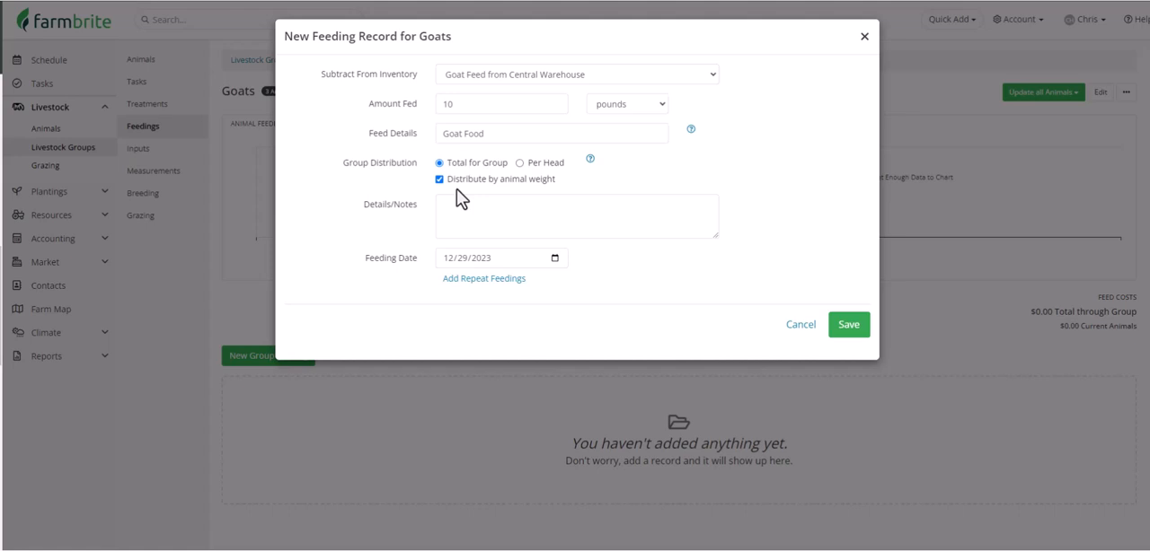
pyautogui.click(848, 327)
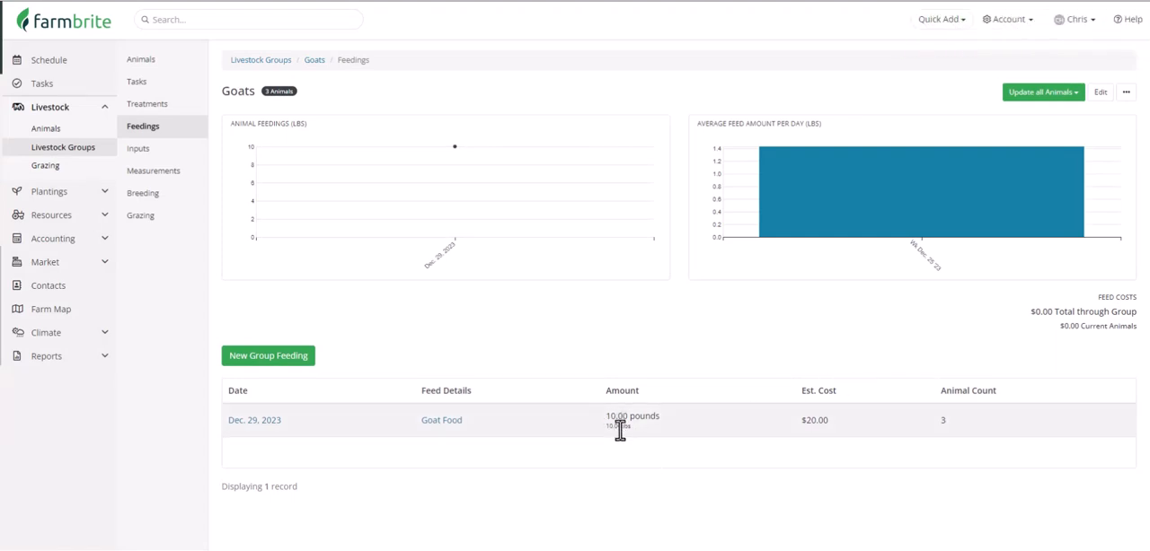
# Step: Review the individual feeding records of Gerry Goat and Ginger Goat in the Goats livestock group
pyautogui.click(314, 63)
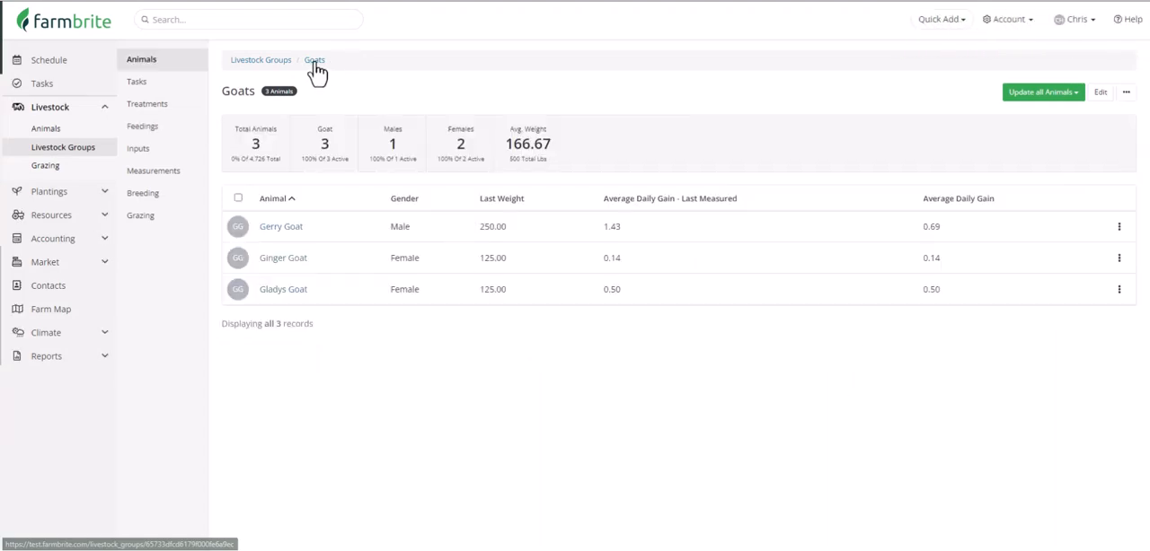
pyautogui.click(296, 235)
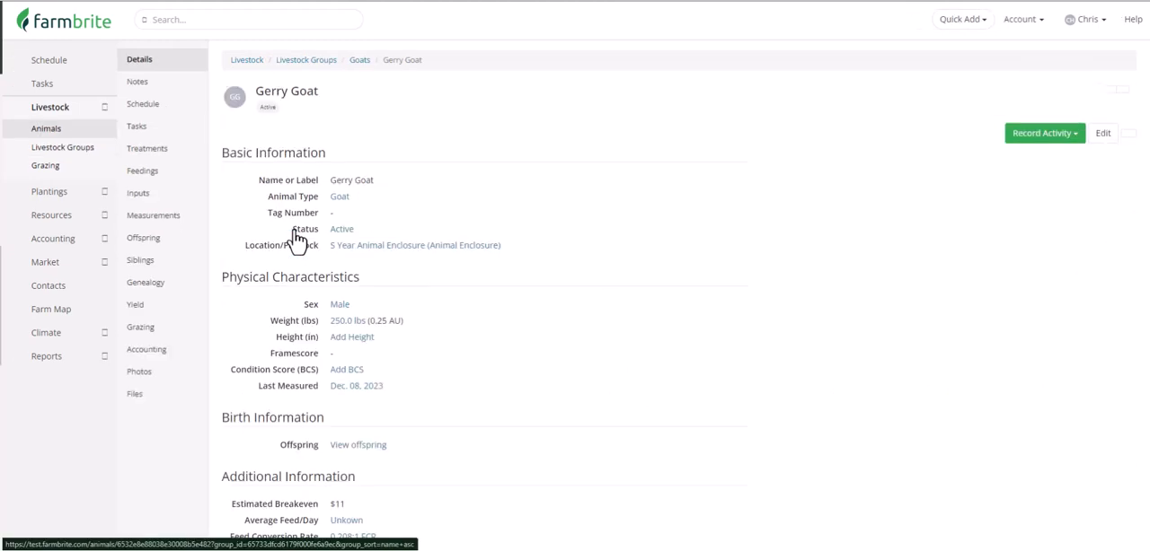
pyautogui.click(173, 185)
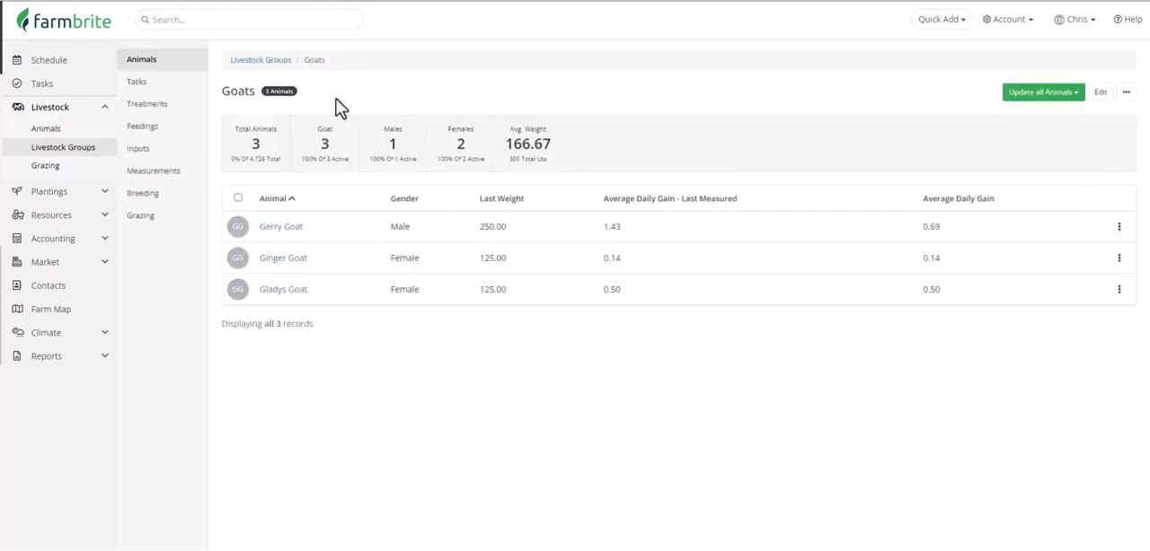
pyautogui.click(289, 258)
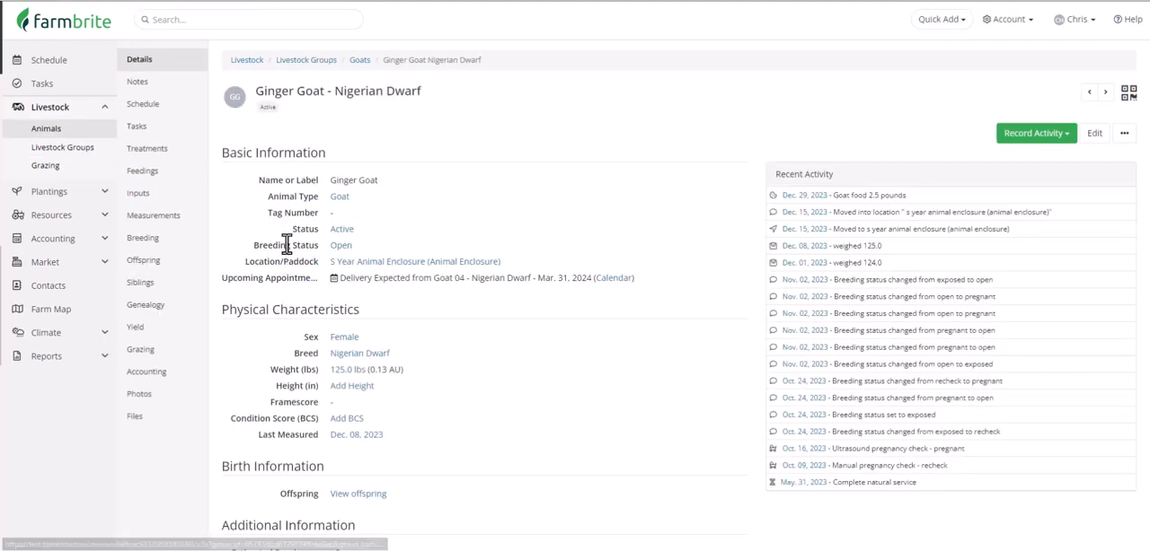
pyautogui.click(183, 174)
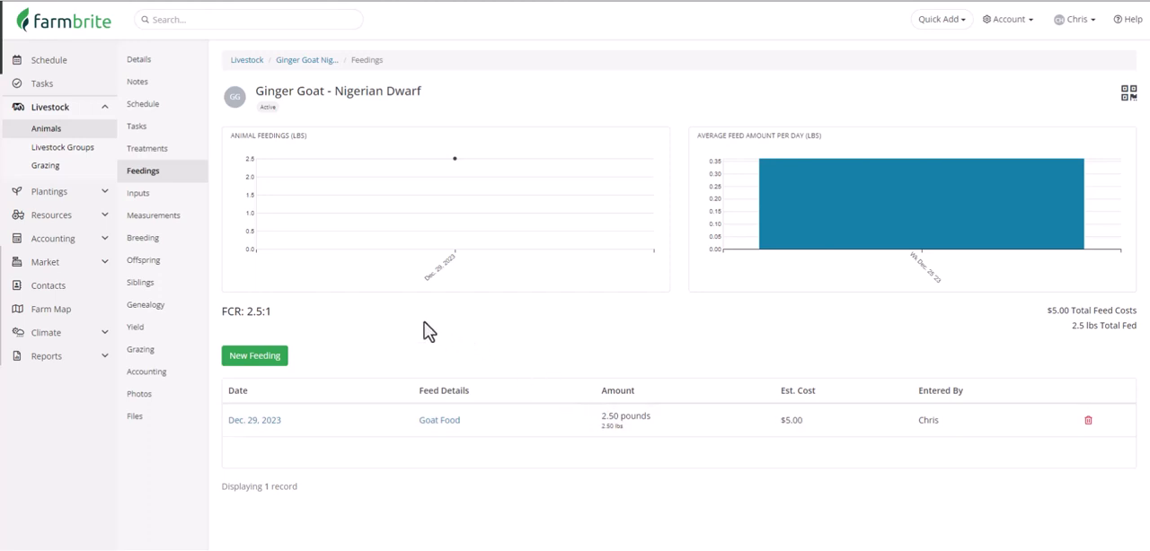
# Step: Delete the Goats group's Dec. 29, 2023 Goat Food feeding record together with its attached animal feedings
pyautogui.click(36, 149)
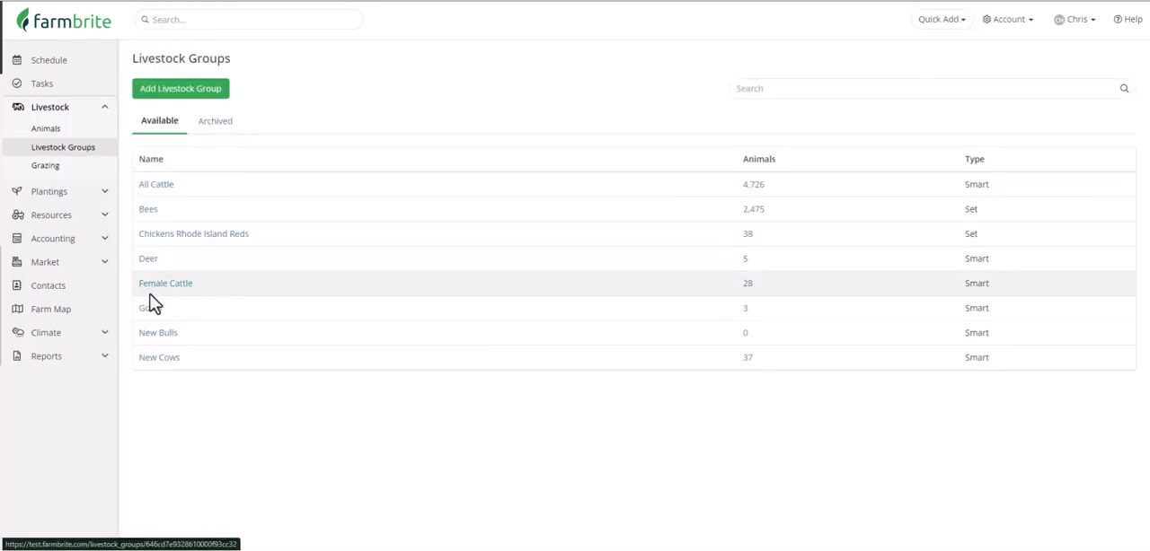
pyautogui.click(155, 318)
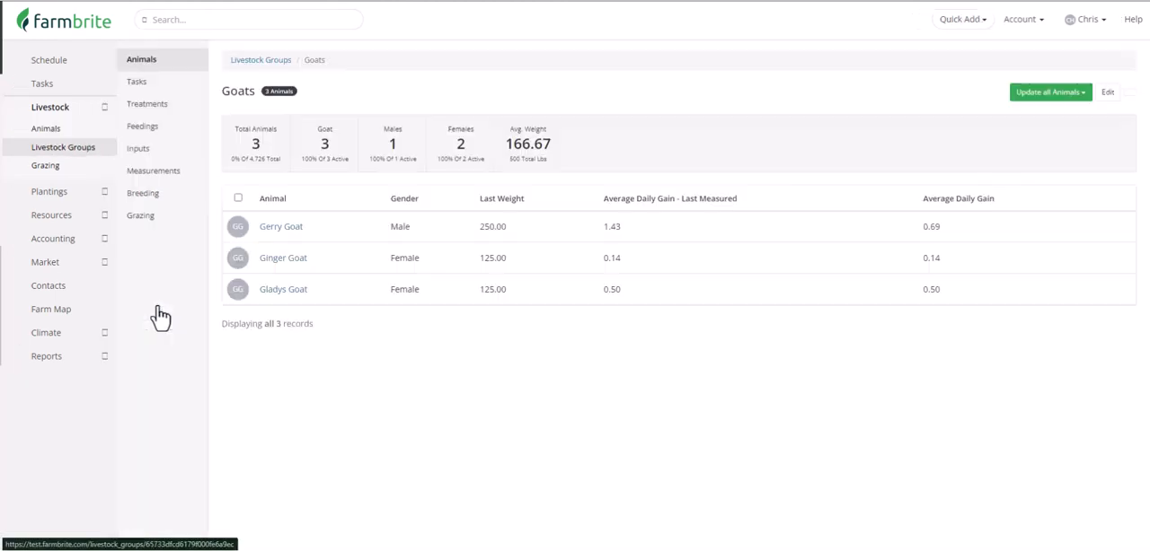
pyautogui.click(170, 137)
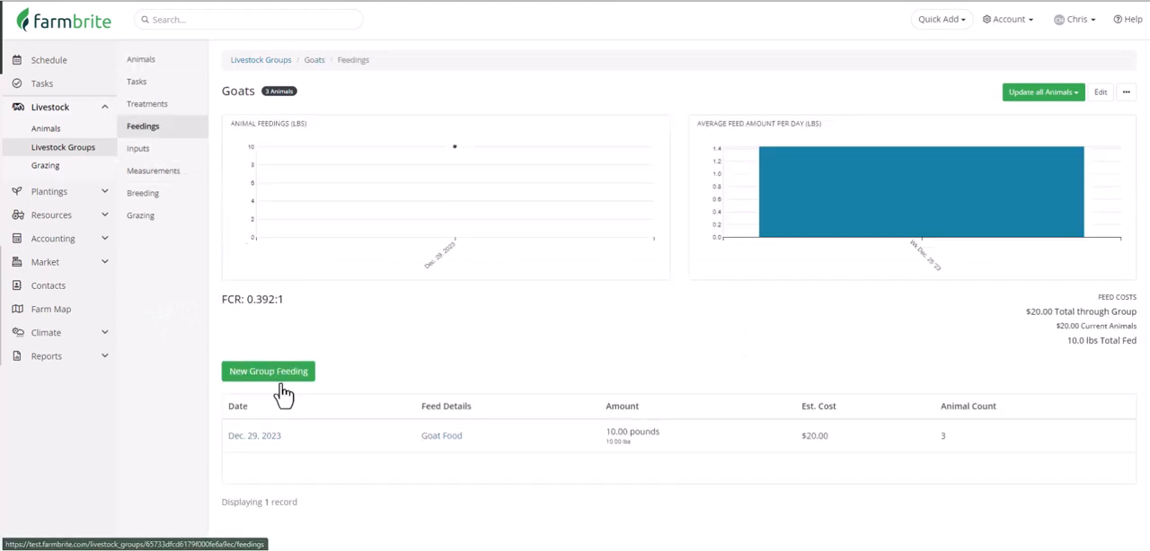
pyautogui.click(310, 437)
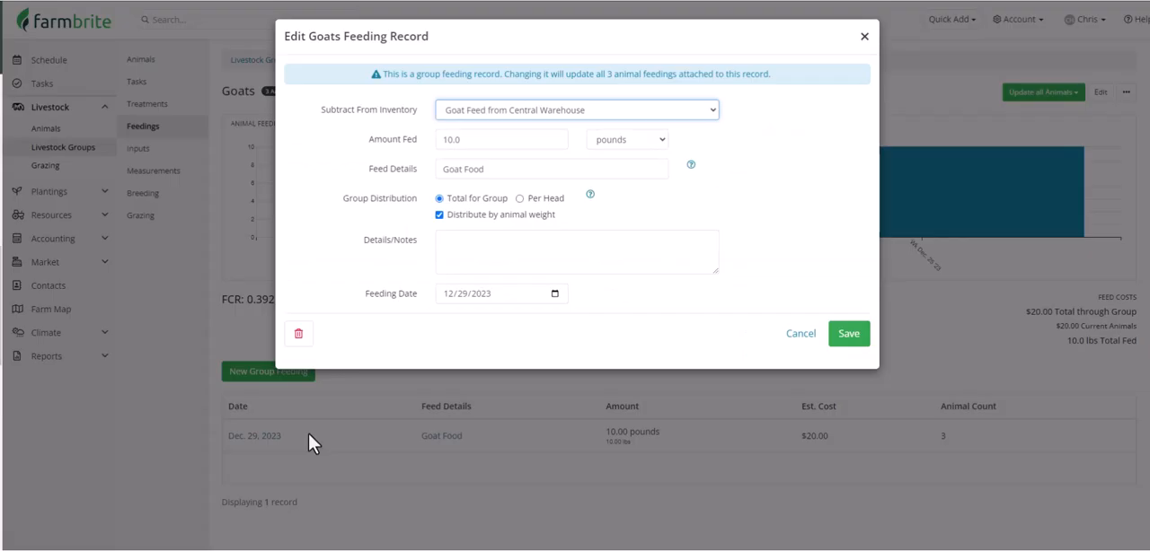
pyautogui.click(304, 340)
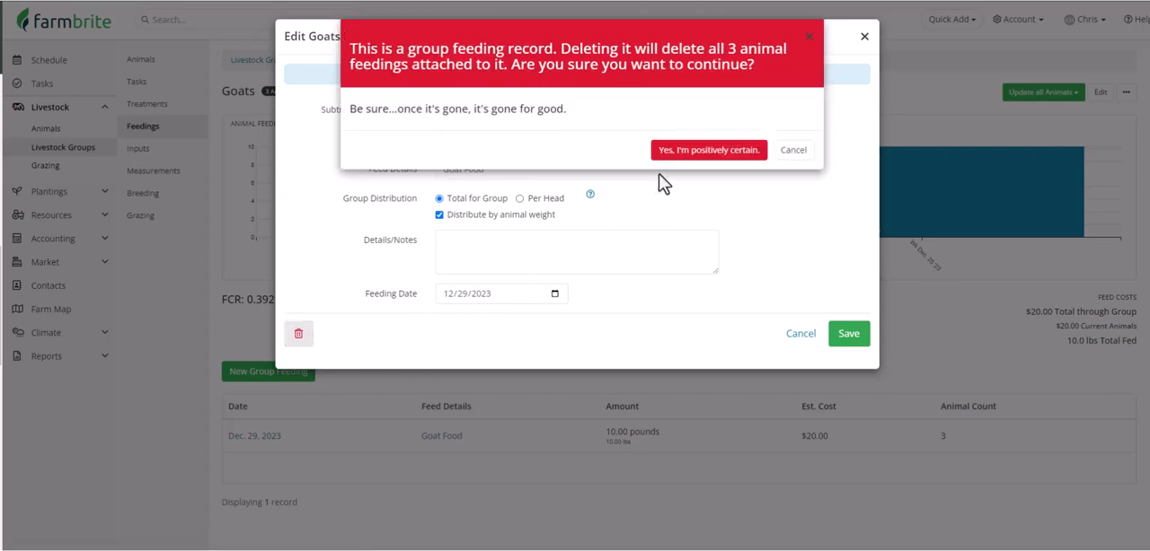
pyautogui.click(682, 158)
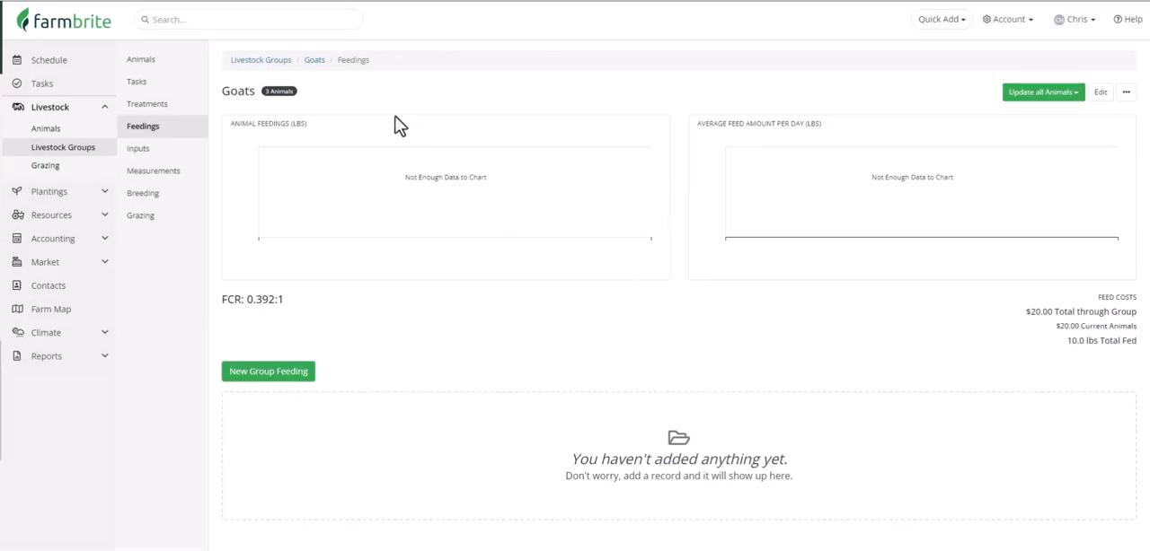
# Step: Review Gerry Goat's weight measurements and average daily gain from the Goats group
pyautogui.click(315, 61)
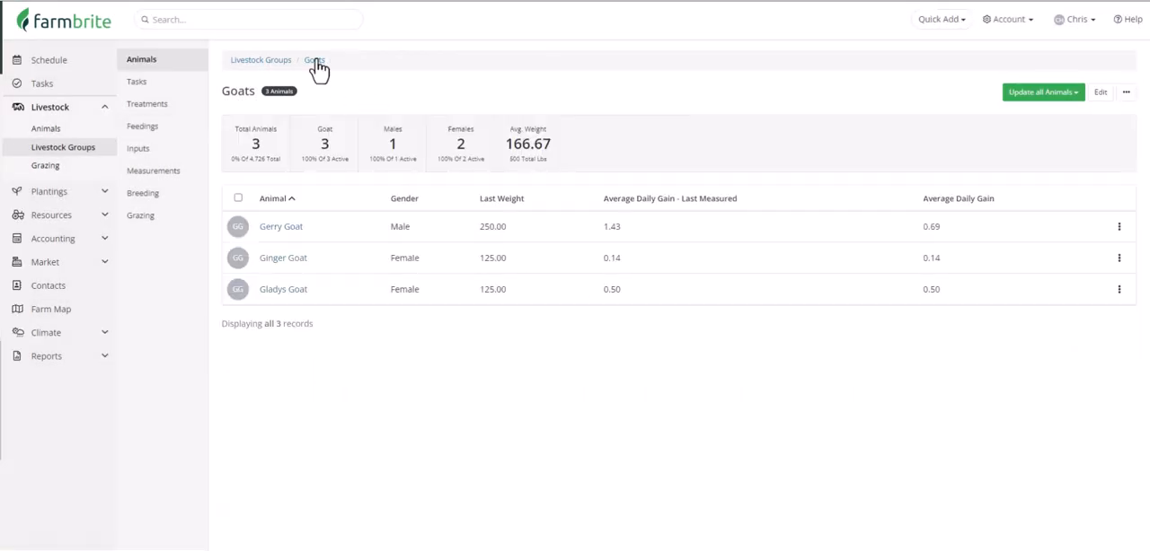
pyautogui.click(302, 230)
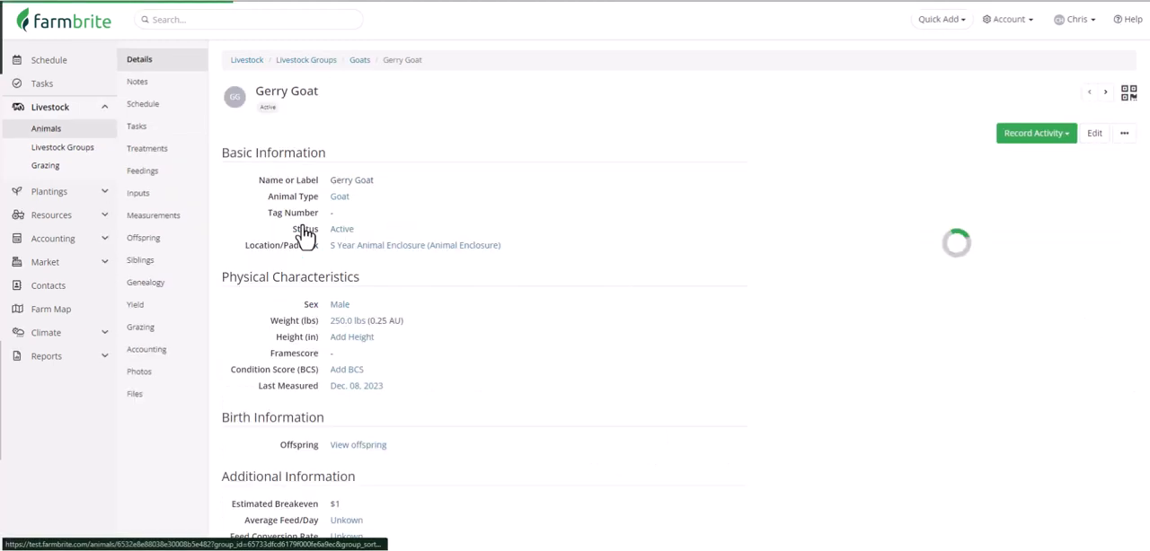
pyautogui.click(194, 227)
pyautogui.scroll(-1, 201, 226)
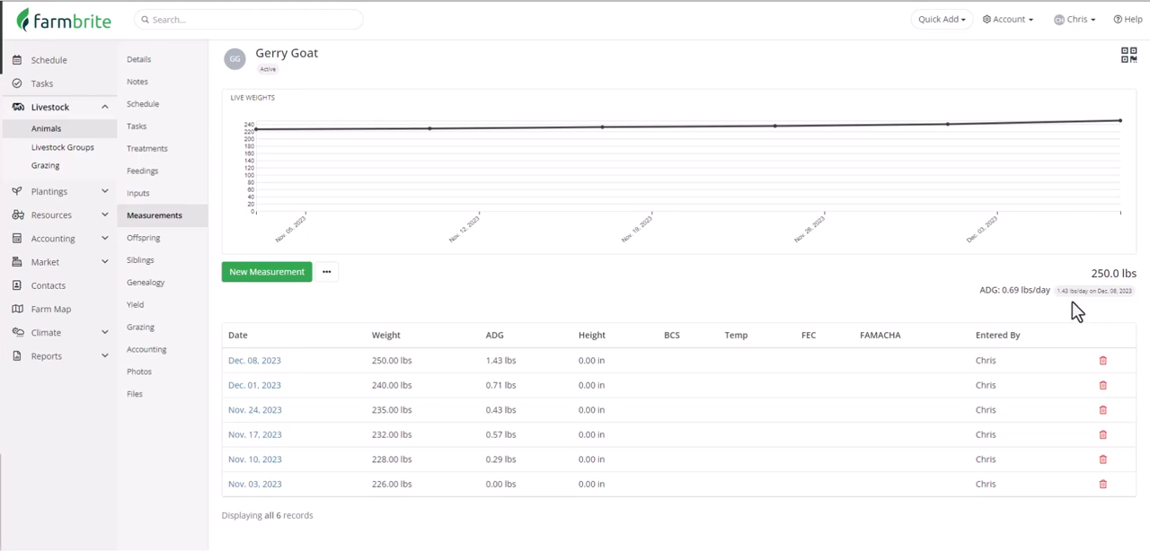
# Step: Archive the Goats livestock group and save its settings
pyautogui.click(82, 151)
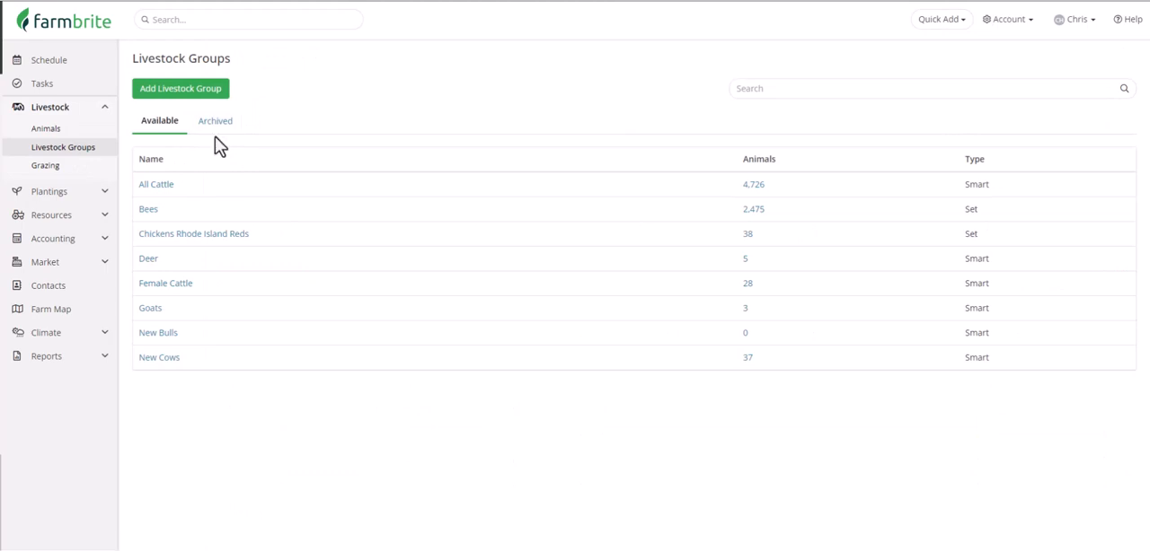
pyautogui.click(149, 308)
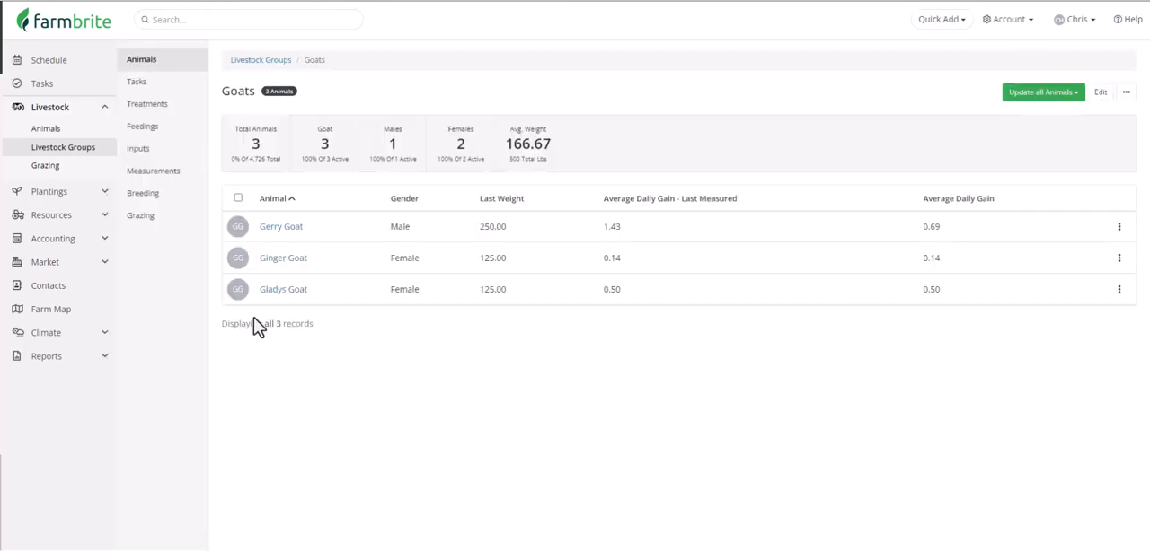
pyautogui.click(1099, 93)
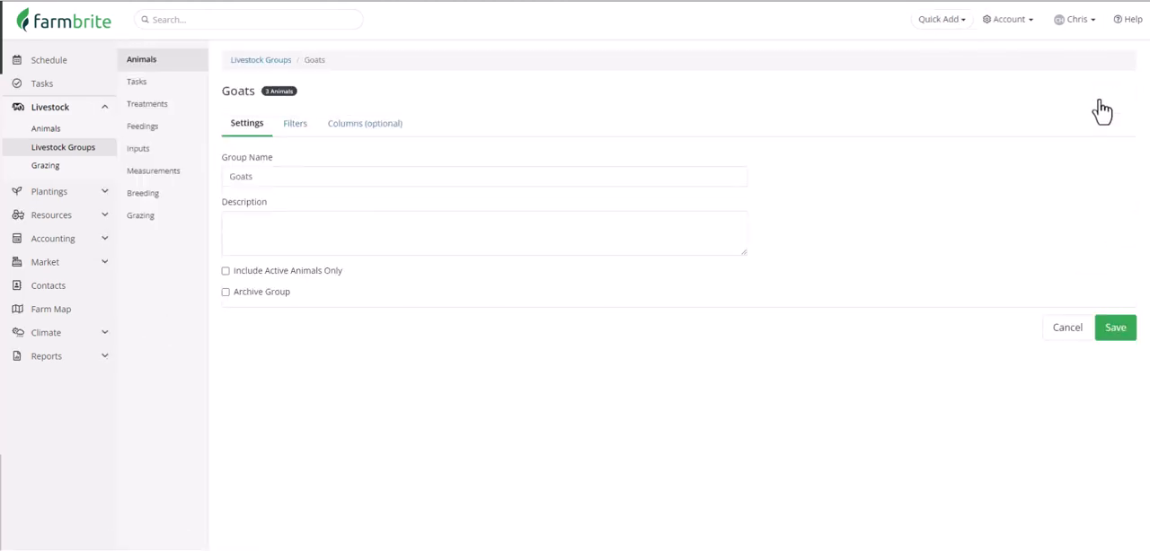
pyautogui.click(275, 294)
pyautogui.click(1115, 327)
# Step: Compare the available and archived livestock group lists, and view the archived Goats group
pyautogui.click(81, 150)
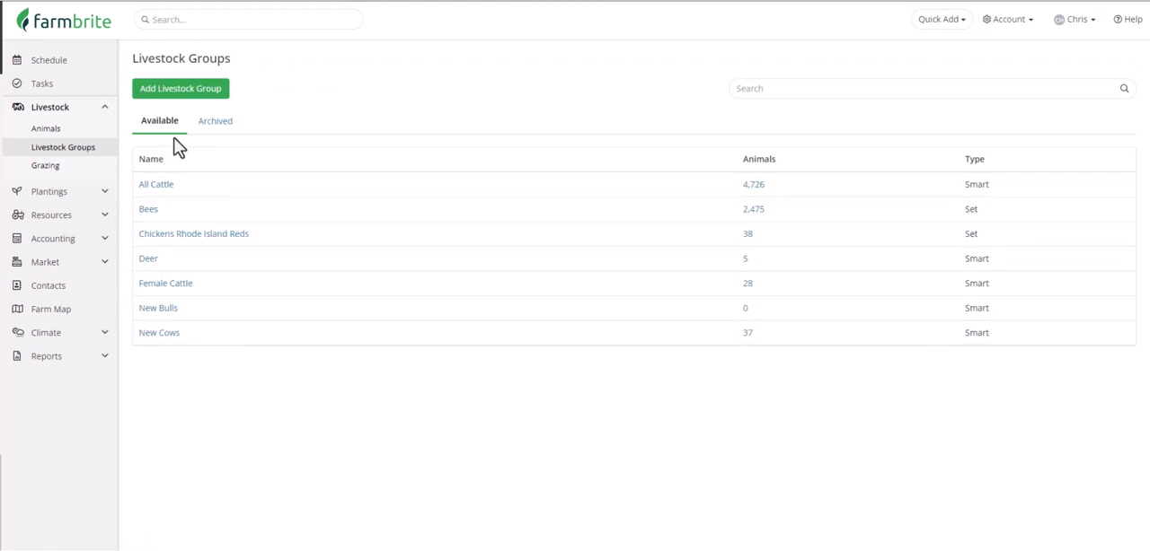
pyautogui.click(212, 122)
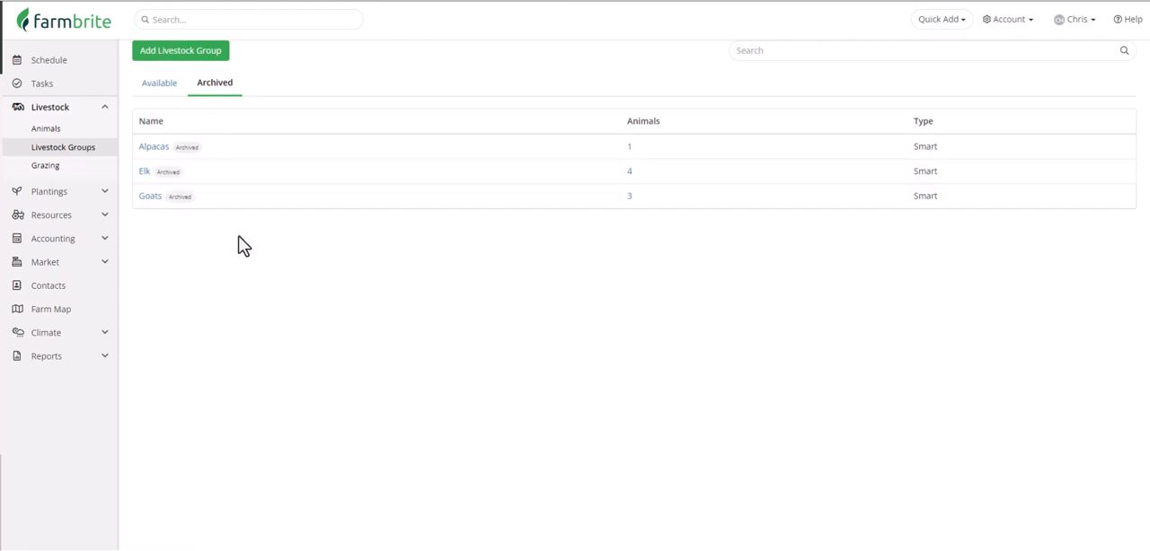
pyautogui.click(160, 85)
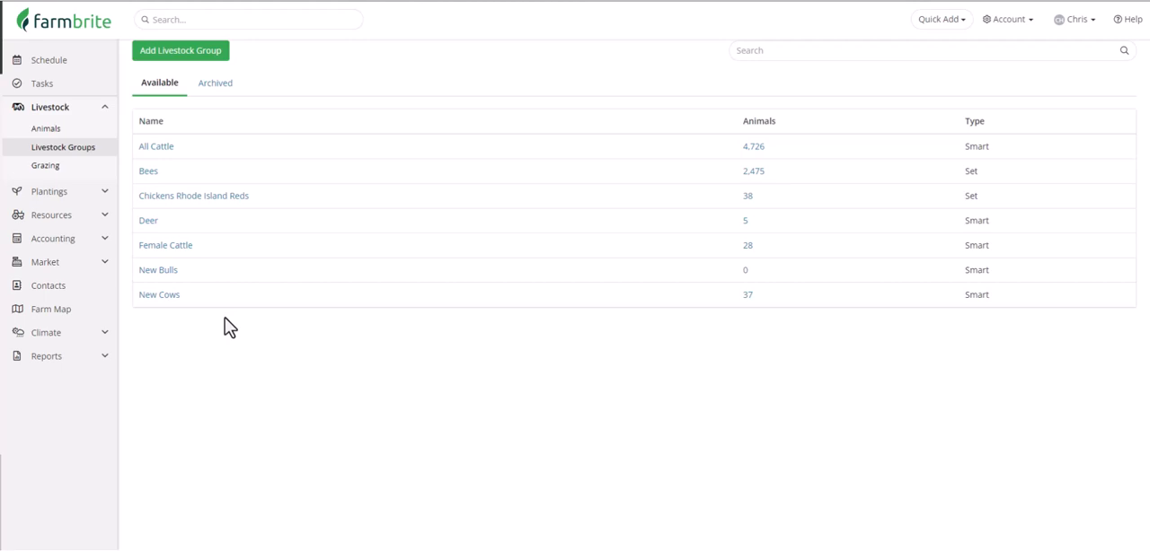
pyautogui.click(220, 84)
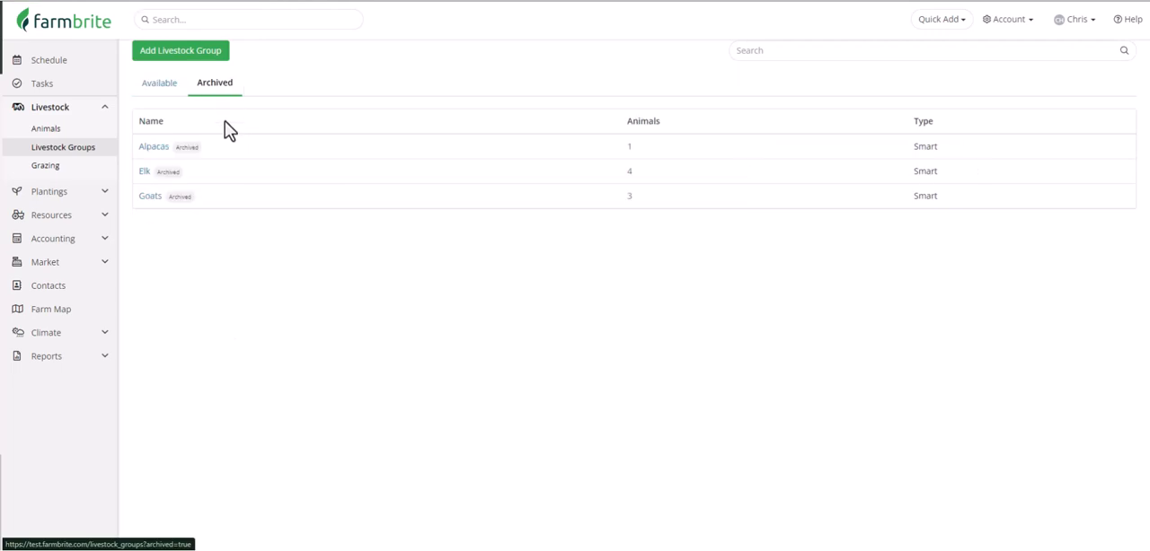
pyautogui.click(151, 197)
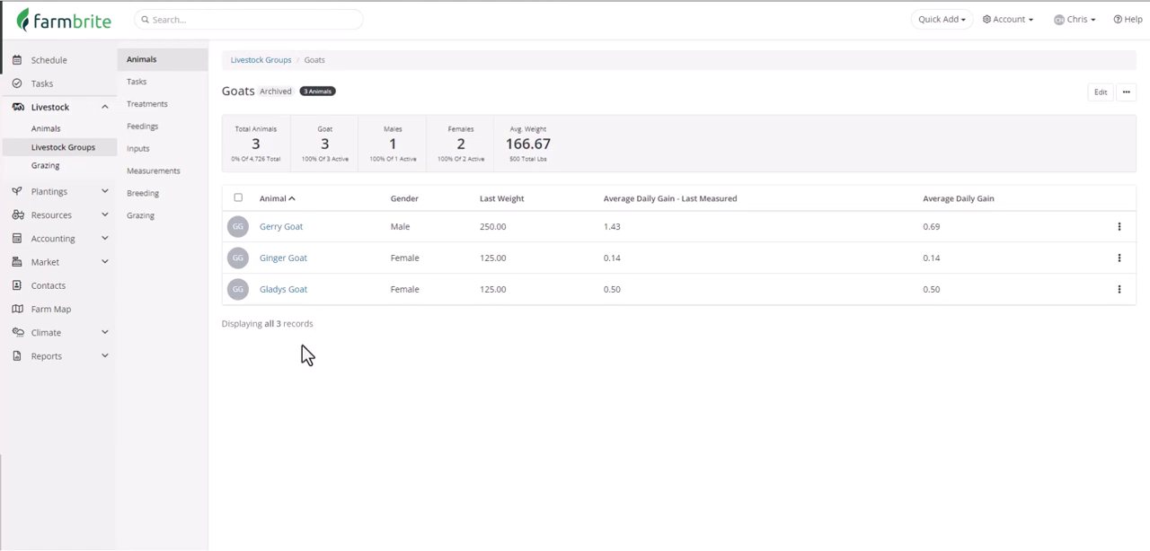
# Step: Open the treatment records of the Broccoli planting in Northwest Field B, Bed O2
pyautogui.click(100, 196)
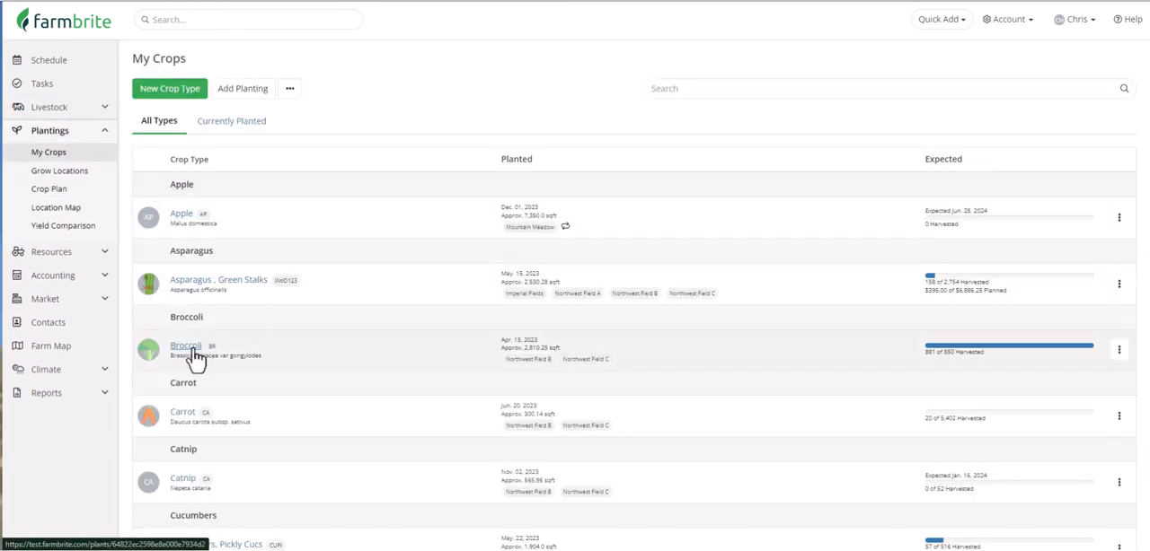
pyautogui.click(188, 348)
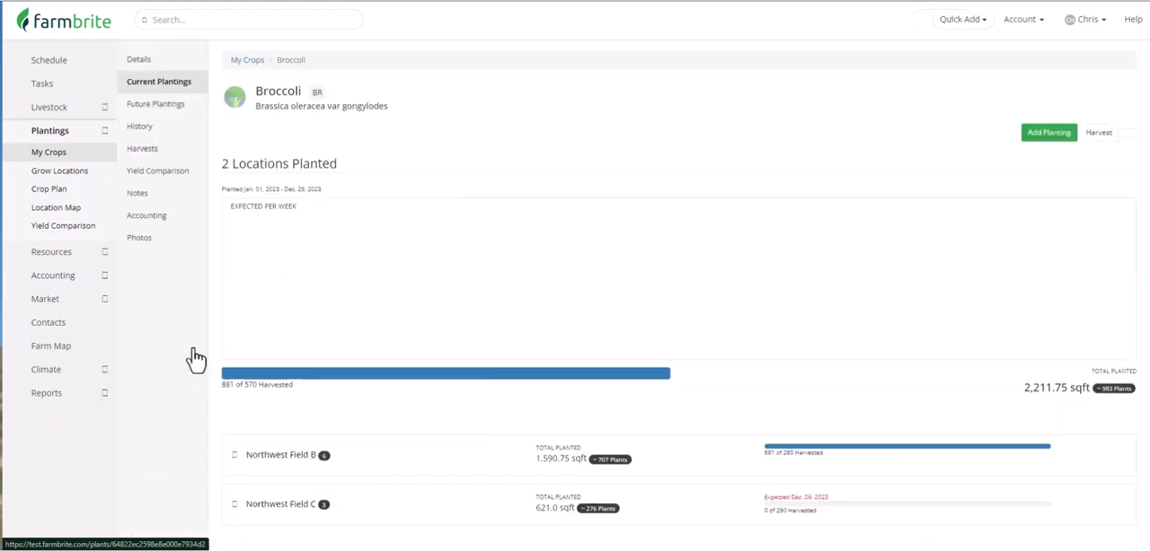
pyautogui.click(255, 462)
pyautogui.scroll(-1, 257, 471)
pyautogui.click(267, 468)
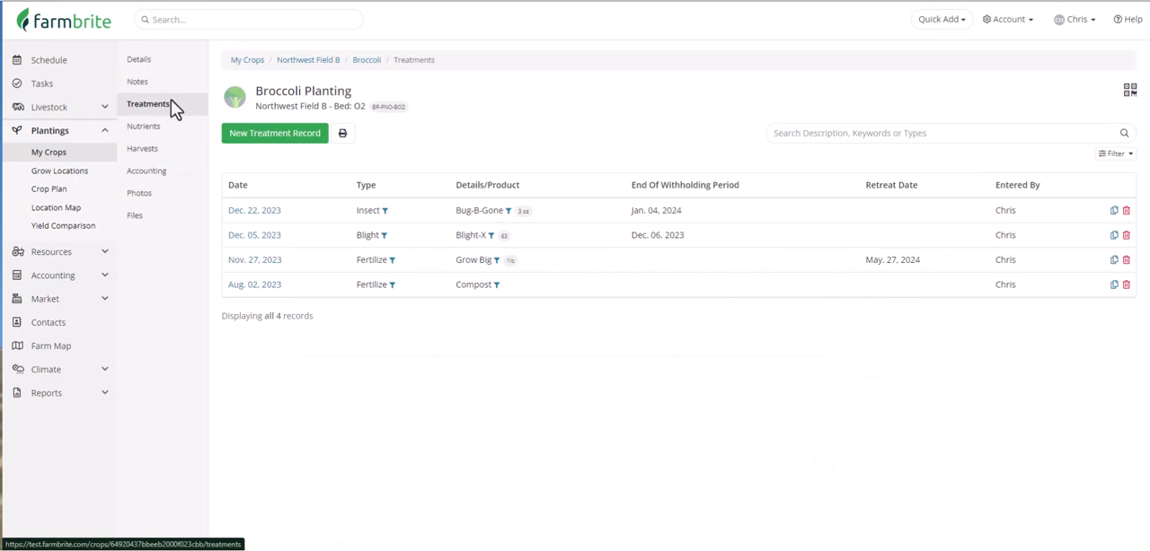
# Step: Record an Insect treatment with Bug-B-Gone - Extra Strength, batch 5446, 1 Gal sprayed on Leaf, using 1 Bug Spray from Central Warehouse, 14 withholding days, cost $75
pyautogui.click(268, 137)
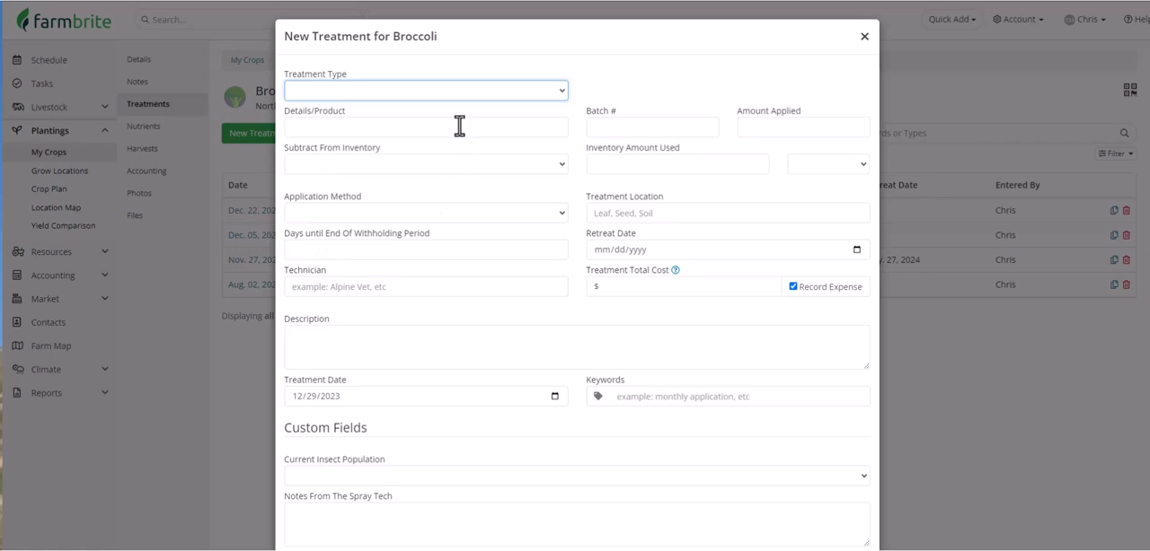
pyautogui.click(407, 87)
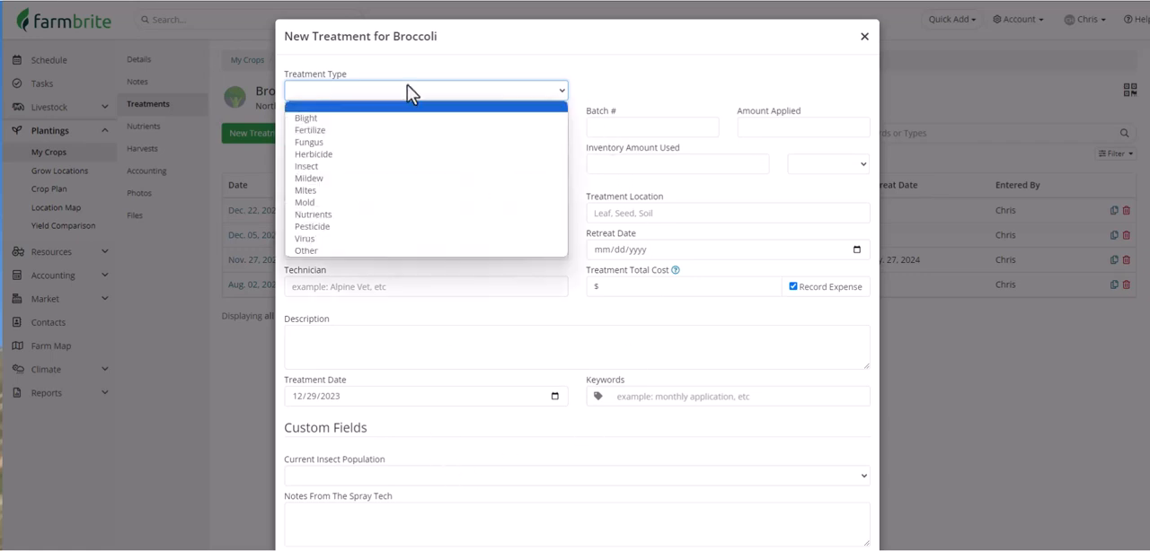
pyautogui.click(408, 166)
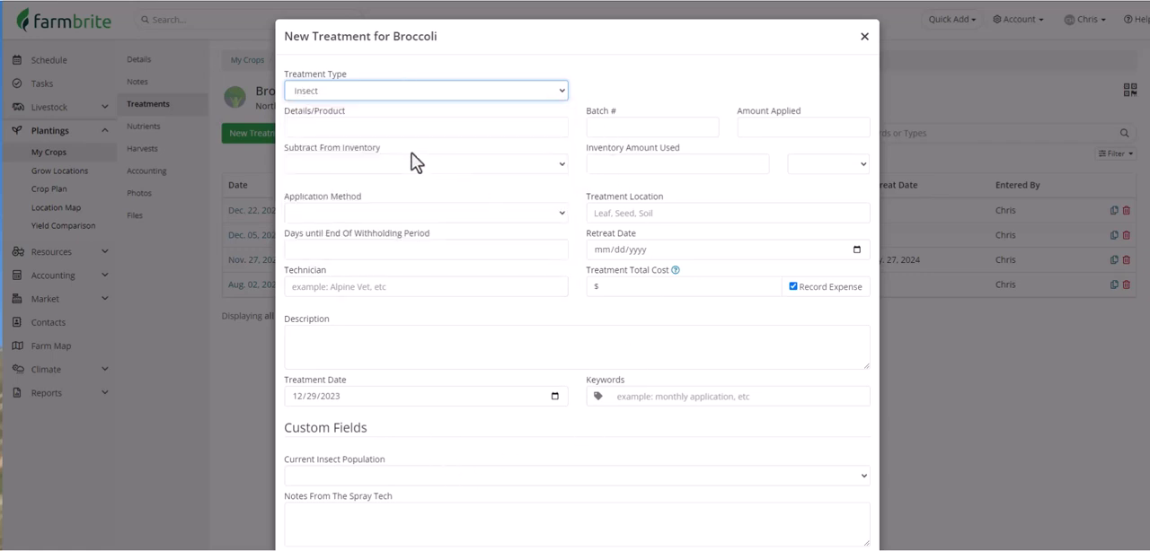
pyautogui.press('Tab')
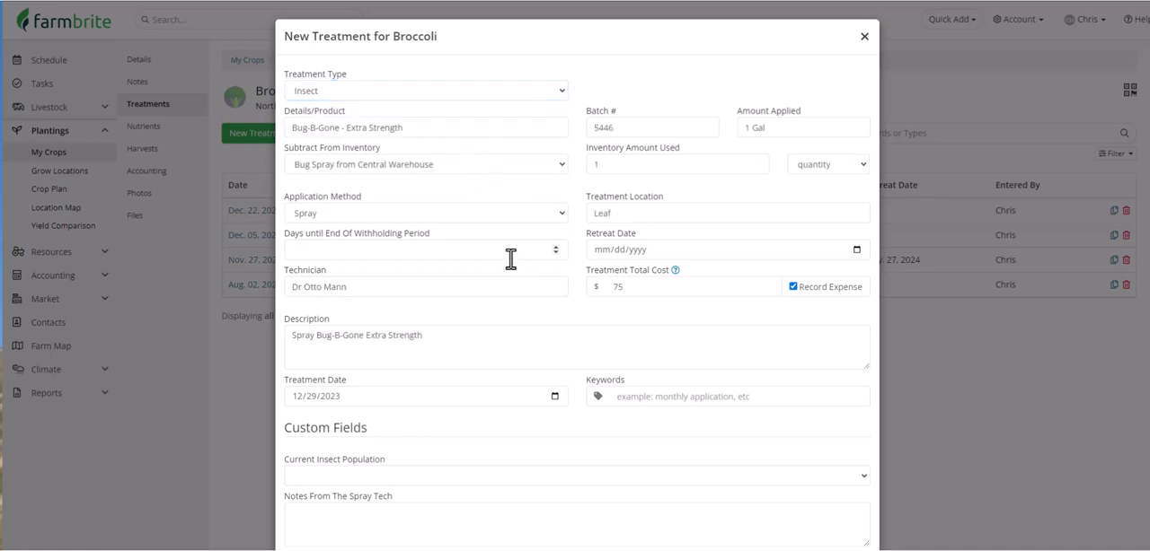
pyautogui.click(510, 257)
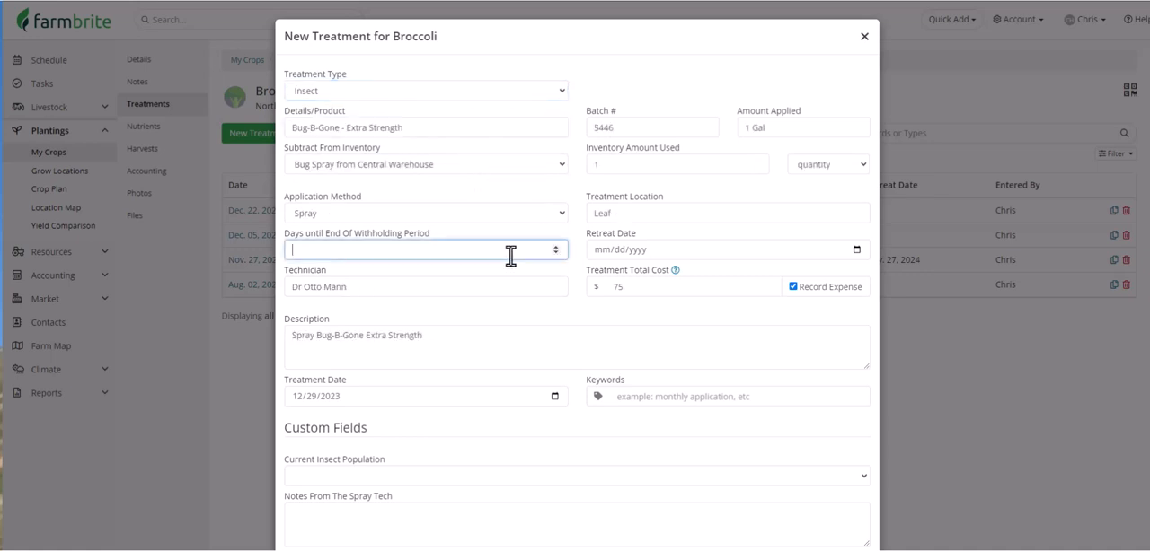
pyautogui.write('14')
pyautogui.click(528, 271)
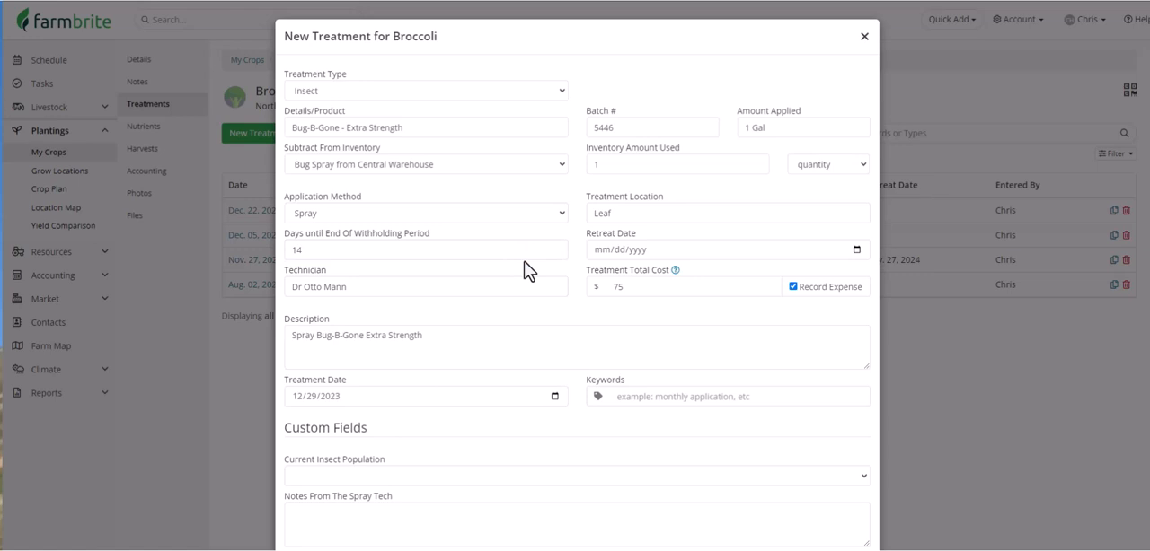
pyautogui.scroll(-3, 528, 272)
pyautogui.click(835, 494)
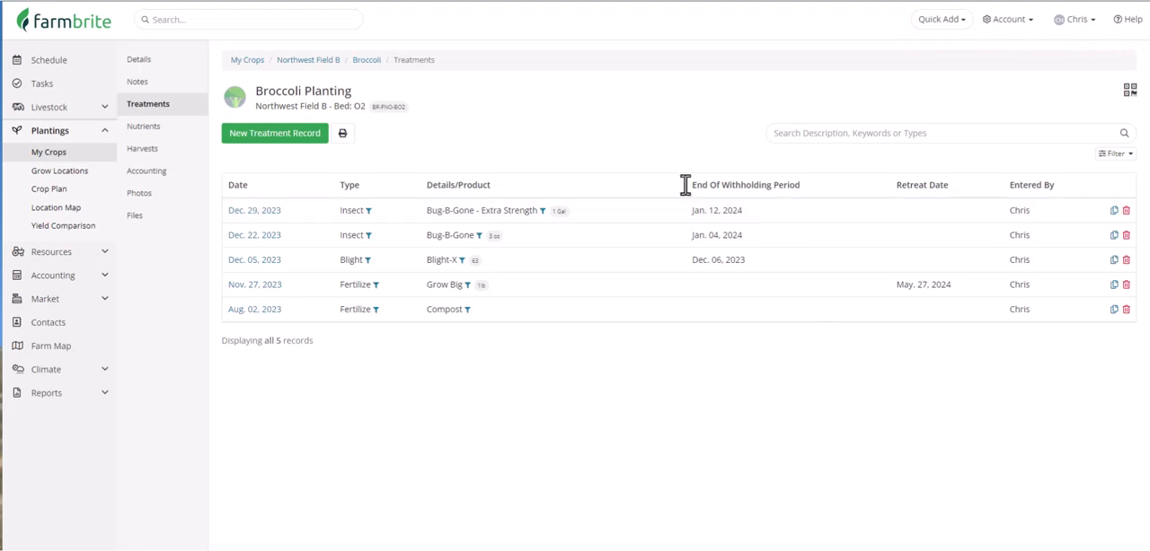
# Step: Check the January 2024 schedule for the Broccoli insect treatment's withdrawal date
pyautogui.click(87, 70)
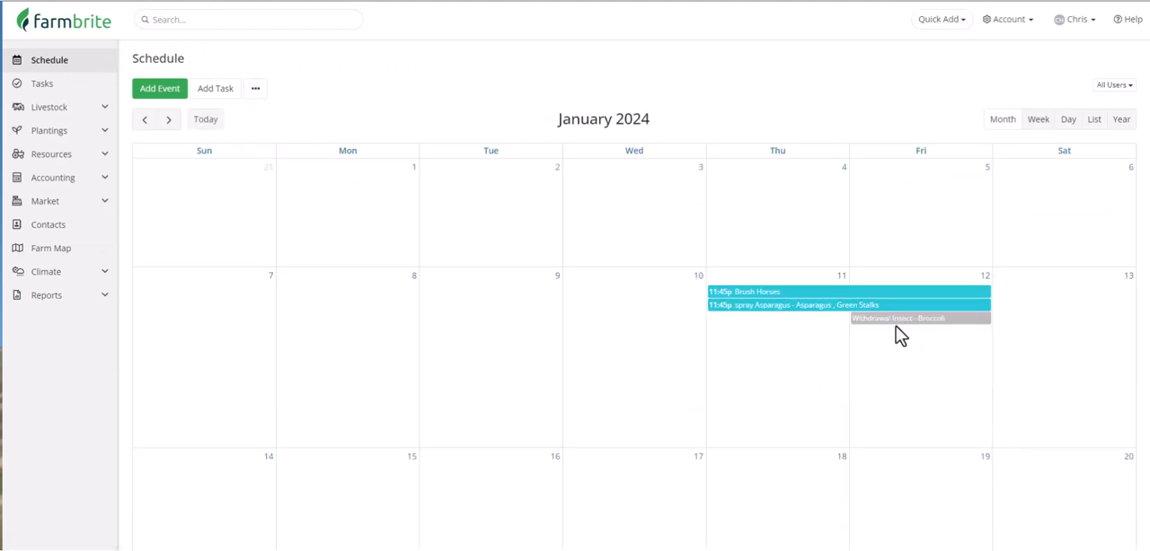